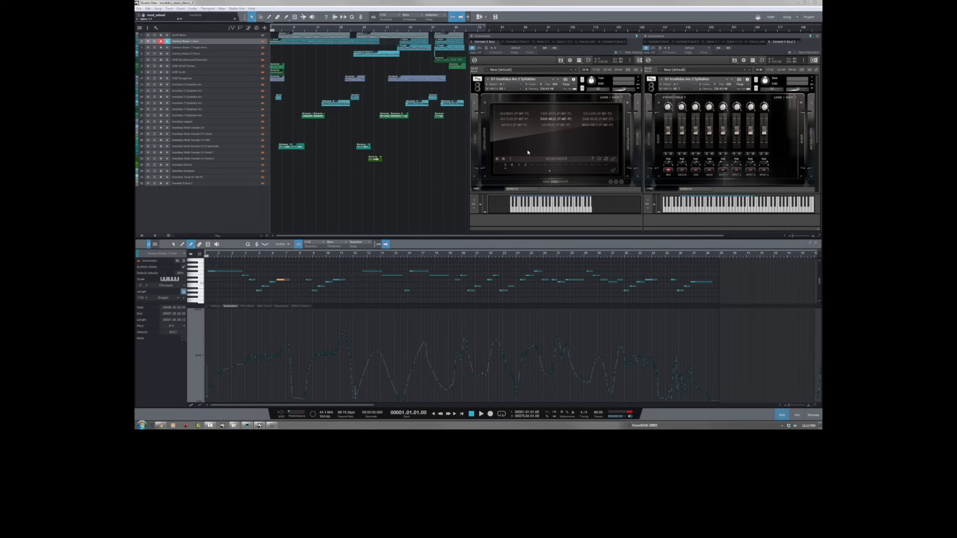
Step: Collapse all instruments in the rack and inspect the Insolidus Arc 2 Syllables and Arc 4 Syllables patches one after the other
{"action": "left_click", "coordinate": [642, 70]}
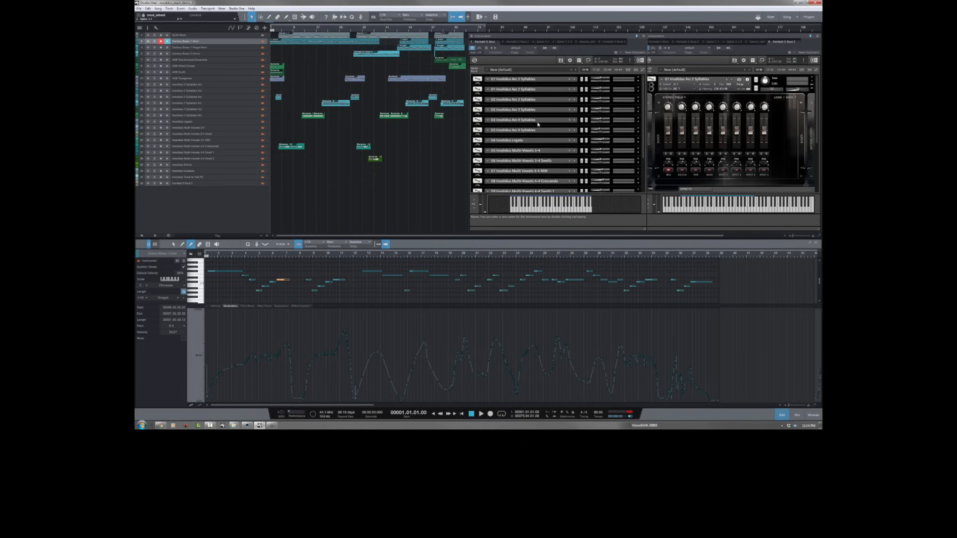
{"action": "left_click", "coordinate": [638, 81]}
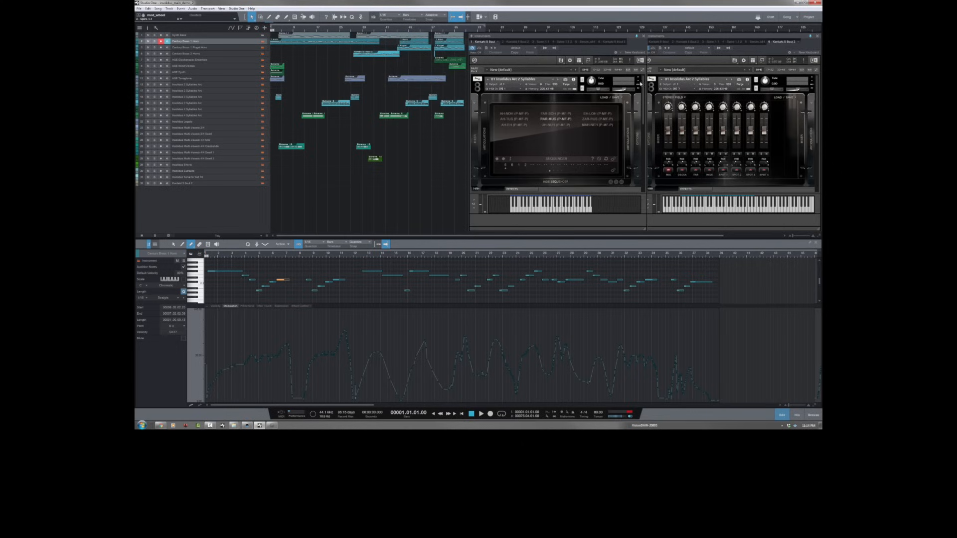
{"action": "left_click", "coordinate": [639, 82]}
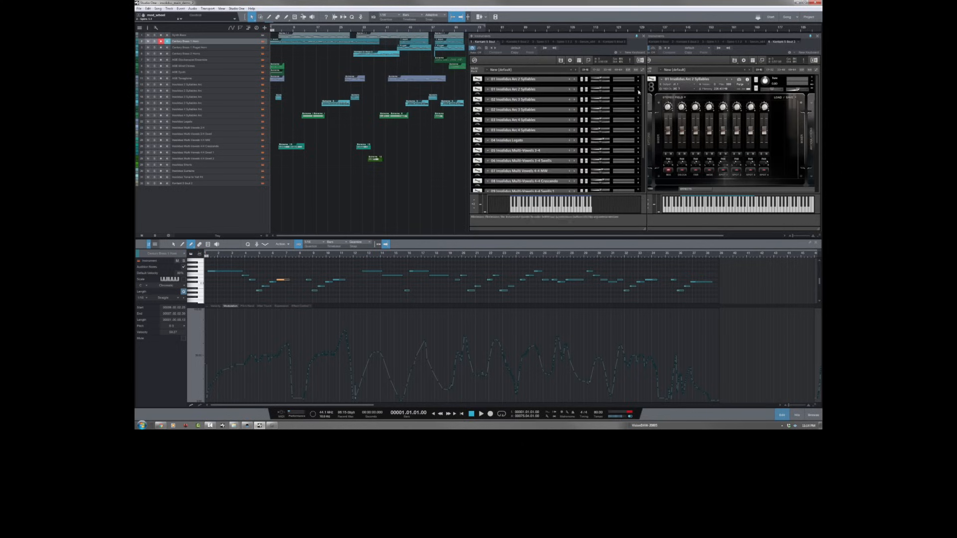
{"action": "left_click", "coordinate": [638, 123]}
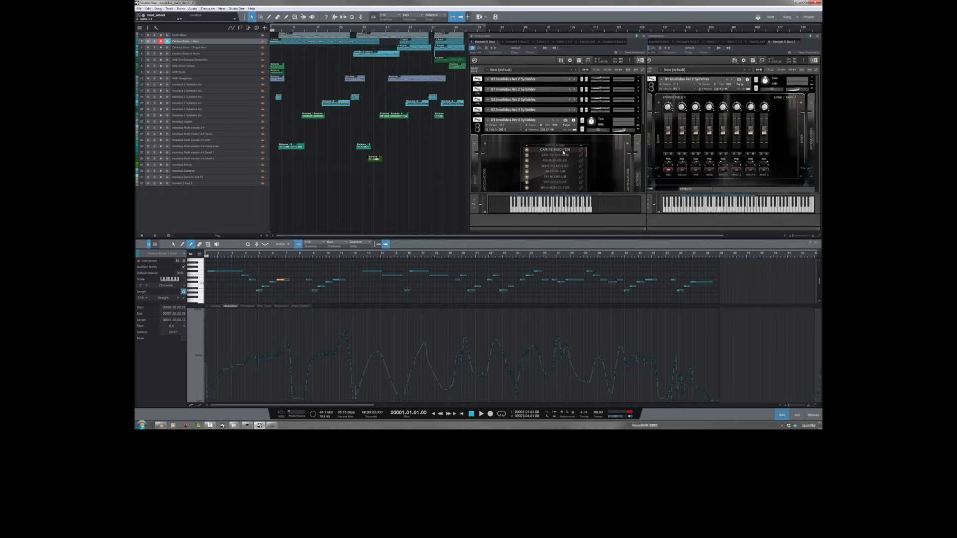
{"action": "left_click", "coordinate": [639, 123]}
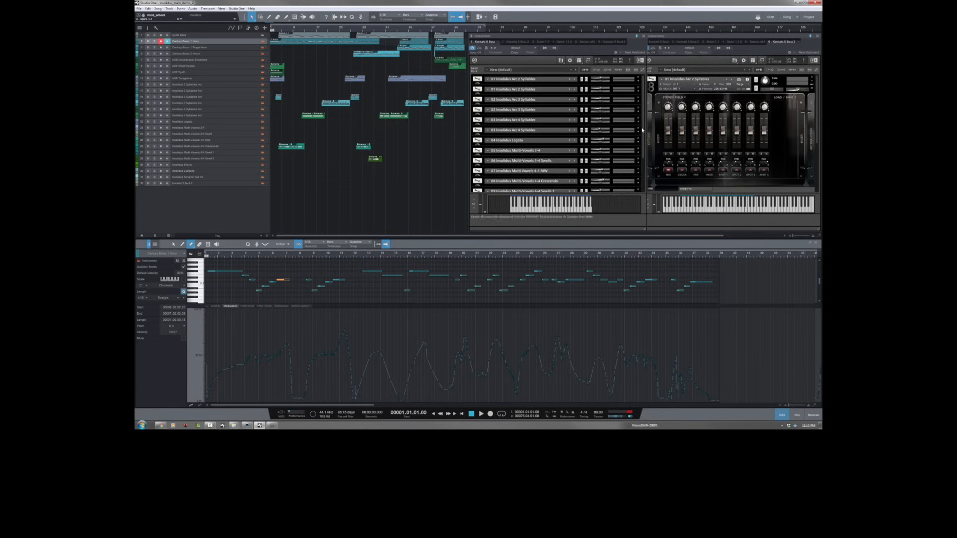
Step: Inspect the Insolidus Multi-Vowels 3-4 Swells and 4-4 Swells 2 patches further down the rack, collapsing each one again
{"action": "left_click_drag", "start_coordinate": [643, 131], "coordinate": [644, 155]}
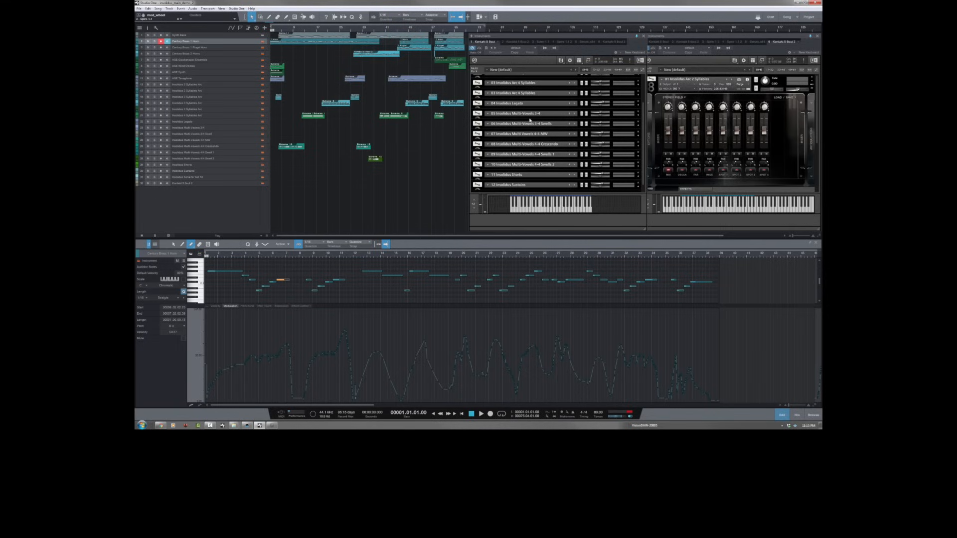
{"action": "left_click", "coordinate": [638, 127]}
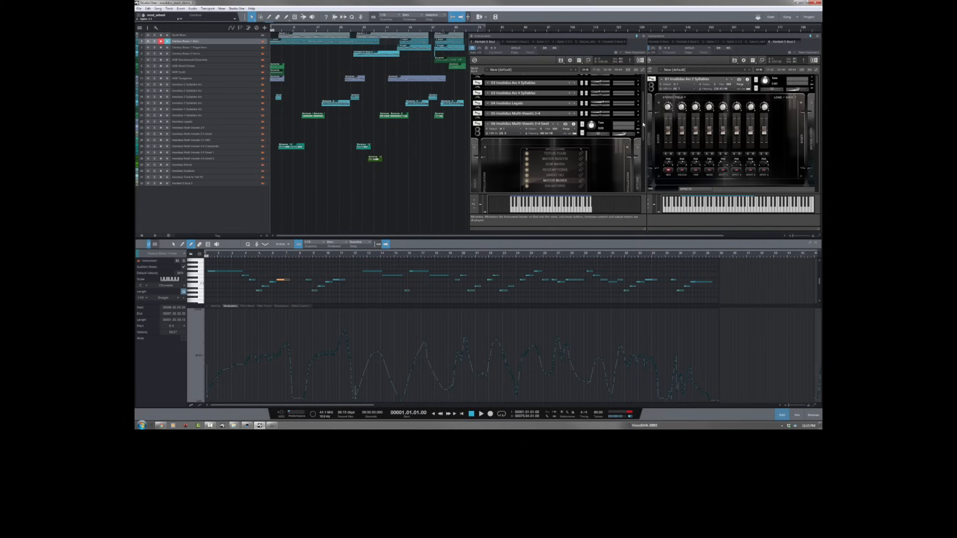
{"action": "left_click", "coordinate": [638, 128]}
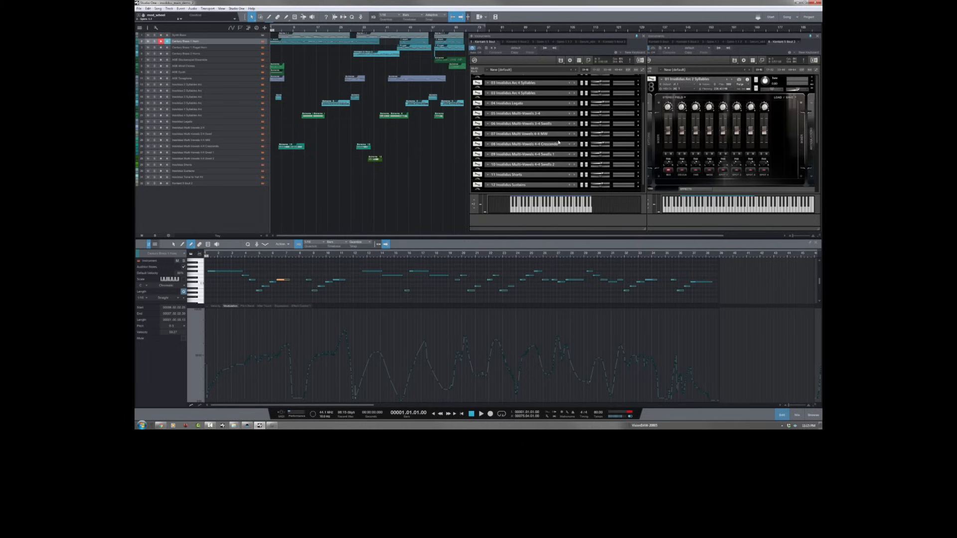
{"action": "left_click", "coordinate": [637, 166]}
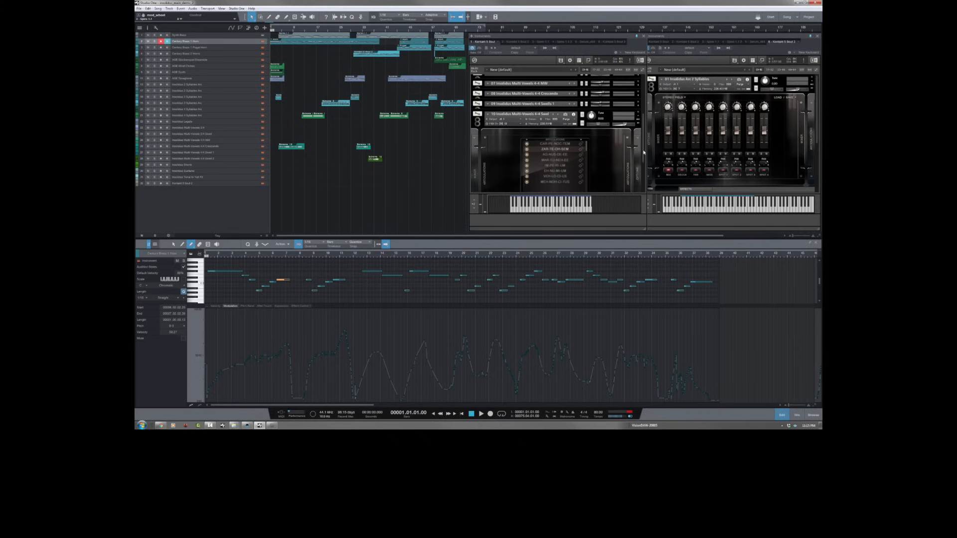
{"action": "left_click_drag", "start_coordinate": [643, 144], "coordinate": [643, 140]}
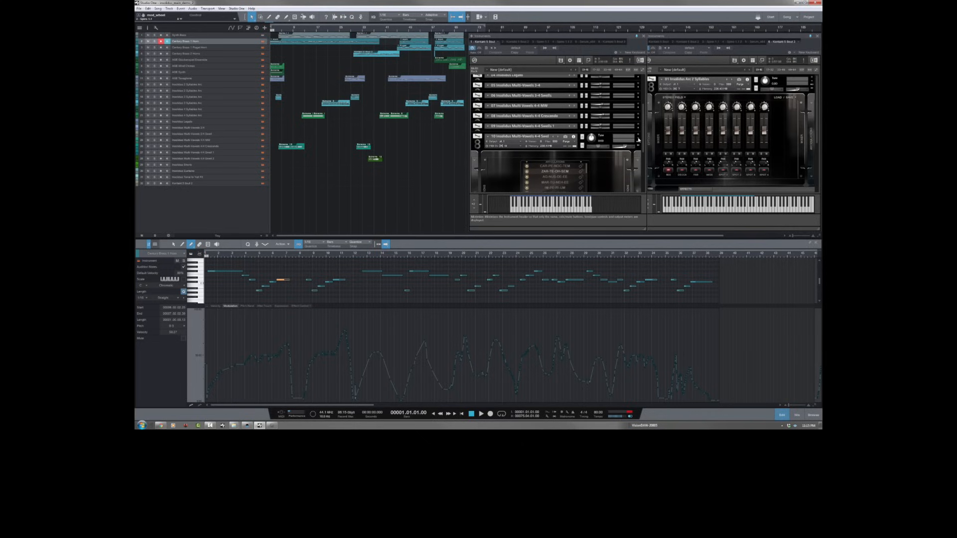
{"action": "left_click", "coordinate": [638, 140]}
Step: Switch all instruments in the rack to their maximized view and show the first patch
{"action": "left_click", "coordinate": [643, 71]}
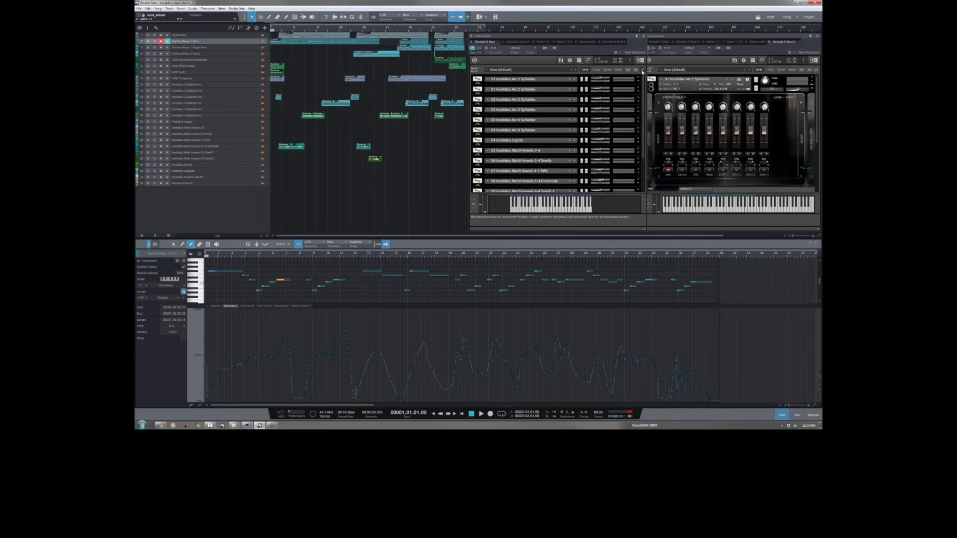
{"action": "left_click", "coordinate": [643, 71]}
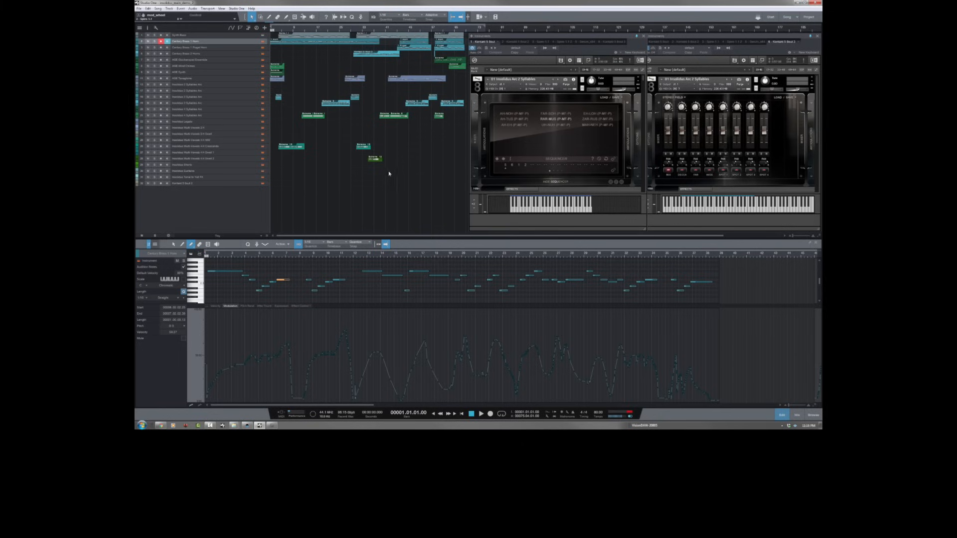
{"action": "mouse_move", "coordinate": [643, 78]}
{"action": "left_mouse_down"}
{"action": "mouse_move", "coordinate": [642, 126]}
{"action": "mouse_move", "coordinate": [646, 73]}
{"action": "left_mouse_up"}
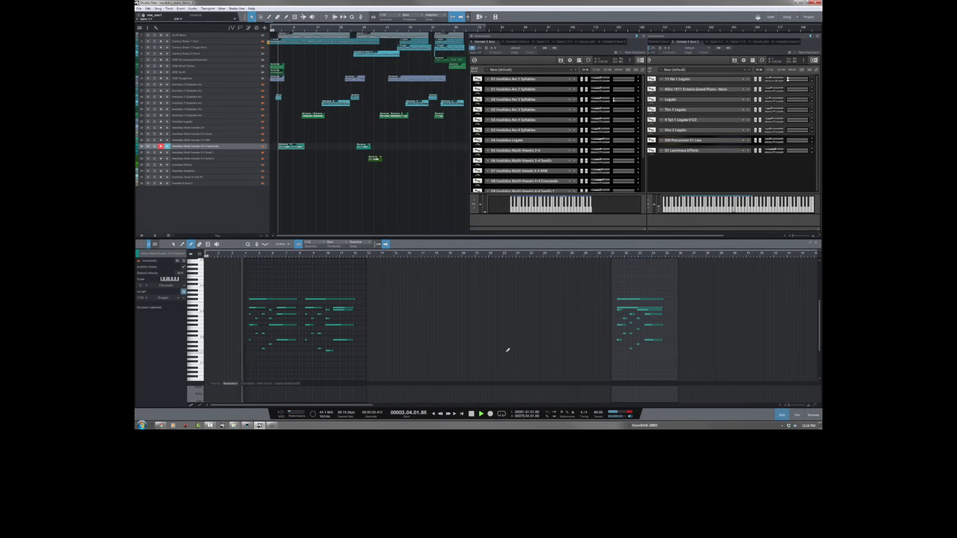
Step: Expand the 08 Insolidus Multi-Vowels 4-4 Crescendo patch and show its full interface during playback
{"action": "left_click", "coordinate": [639, 183]}
{"action": "left_click_drag", "start_coordinate": [643, 115], "coordinate": [643, 148]}
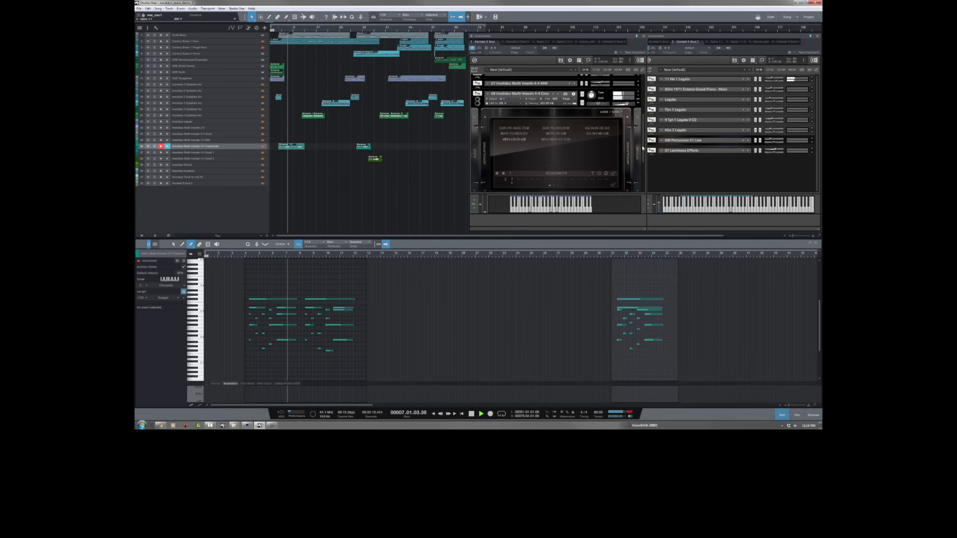
{"action": "left_click_drag", "start_coordinate": [643, 149], "coordinate": [644, 154]}
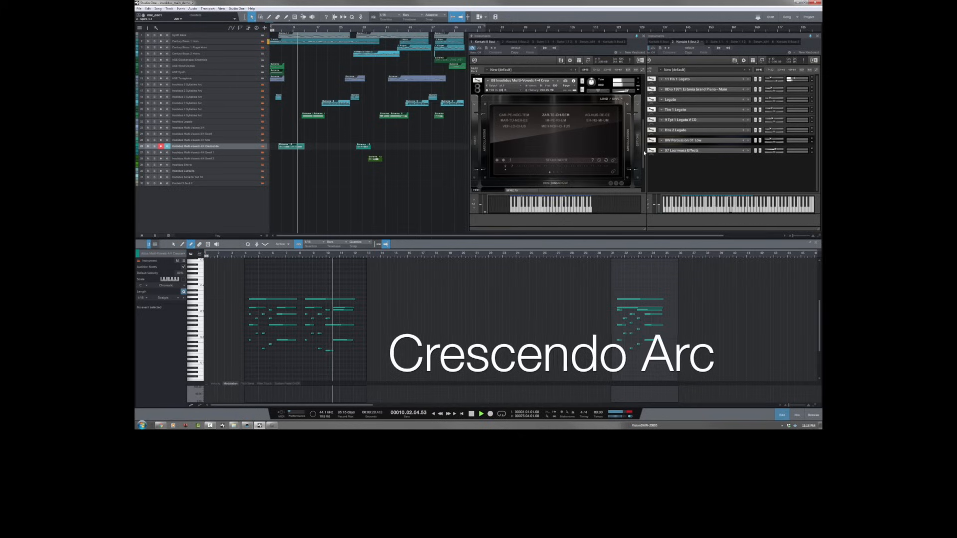
Step: Open the first part on the 4-syllable arc track in the note editor and expand its Insolidus Arc 4 Syllables patch
{"action": "left_click", "coordinate": [311, 115]}
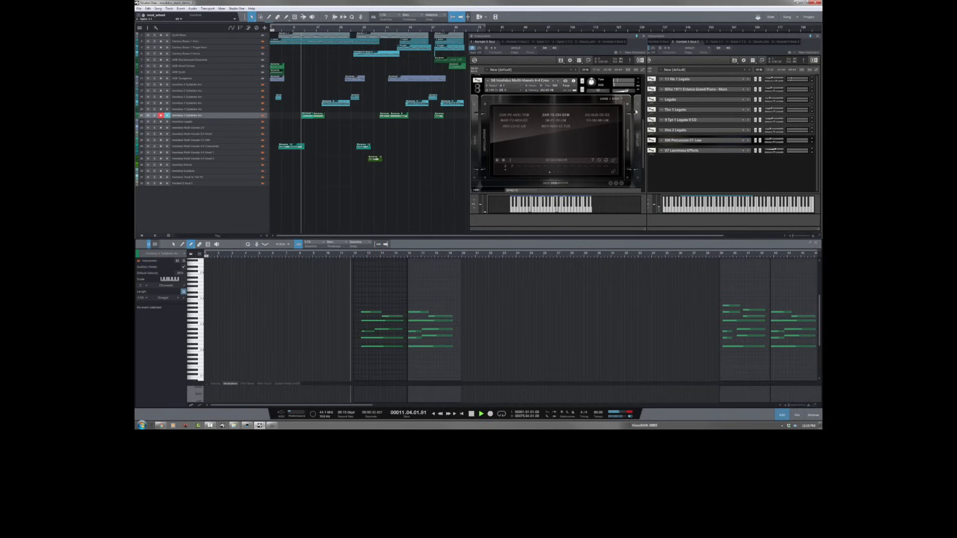
{"action": "scroll", "coordinate": [643, 120], "scroll_direction": "up", "scroll_amount": 5}
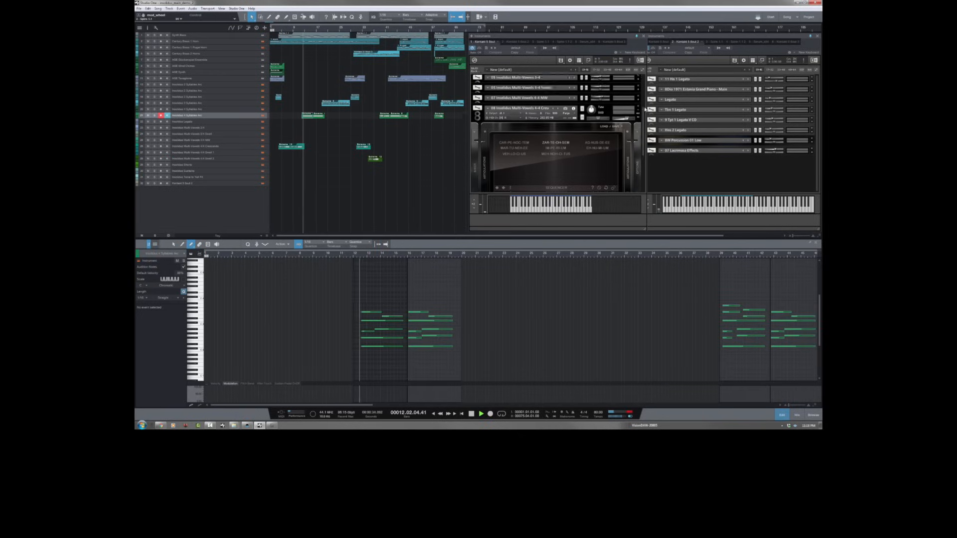
{"action": "scroll", "coordinate": [641, 115], "scroll_direction": "up", "scroll_amount": 4}
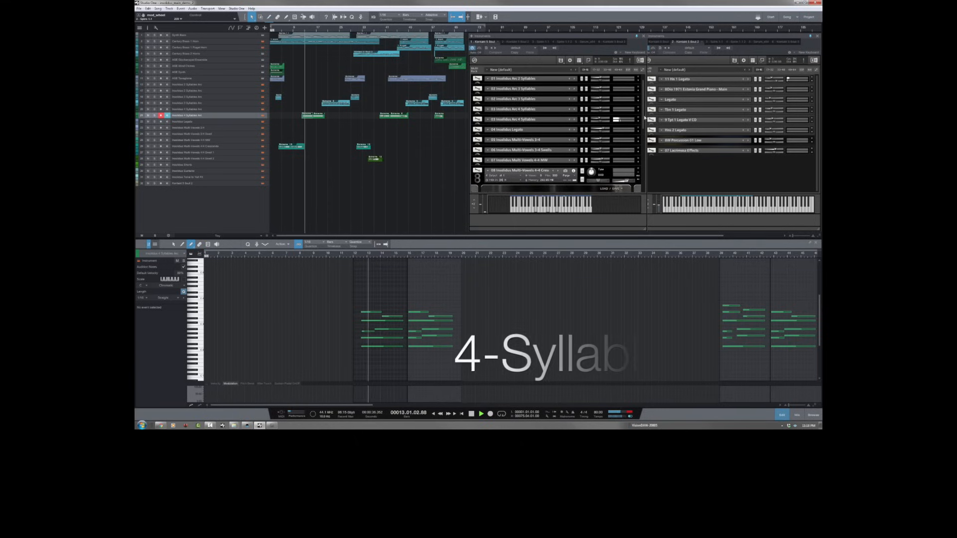
{"action": "left_click", "coordinate": [638, 122]}
{"action": "left_click_drag", "start_coordinate": [643, 110], "coordinate": [643, 120]}
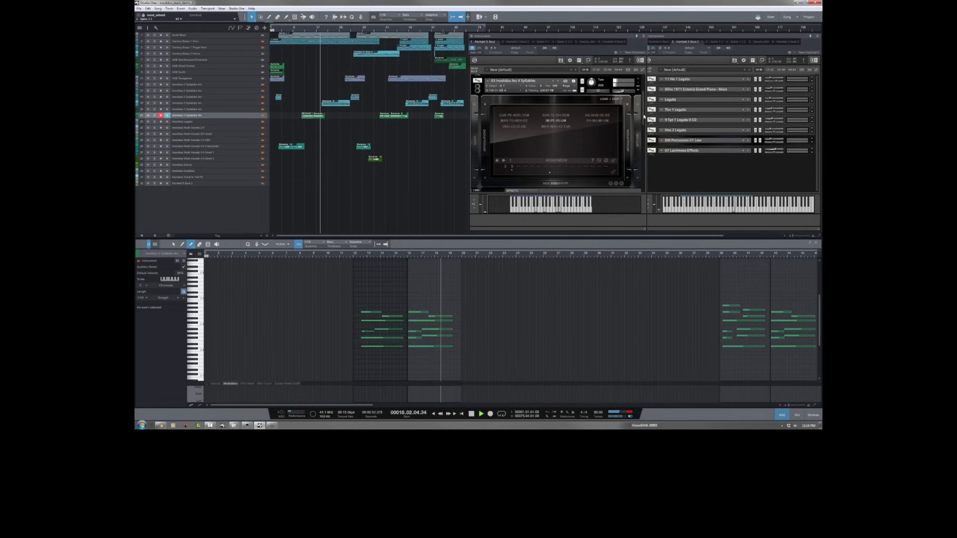
Step: Open the first part on the lower 3-syllable arc track and expand the second Insolidus Arc 3 Syllables patch
{"action": "left_click_drag", "start_coordinate": [643, 116], "coordinate": [645, 92]}
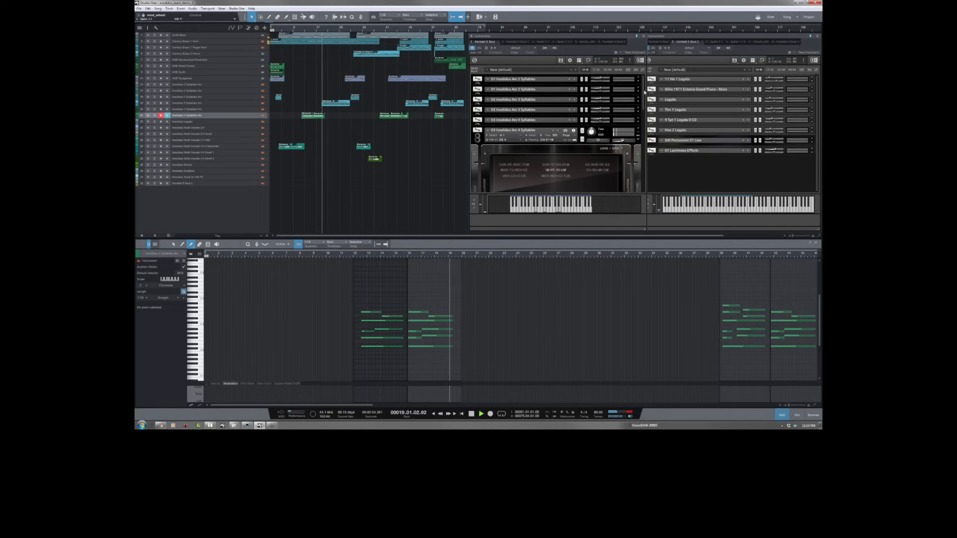
{"action": "left_click", "coordinate": [341, 99]}
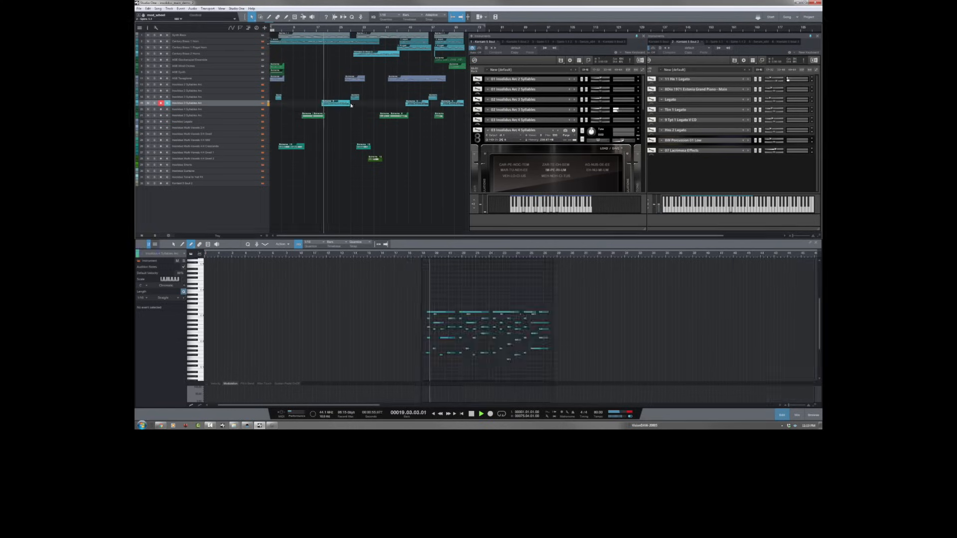
{"action": "left_click", "coordinate": [637, 113]}
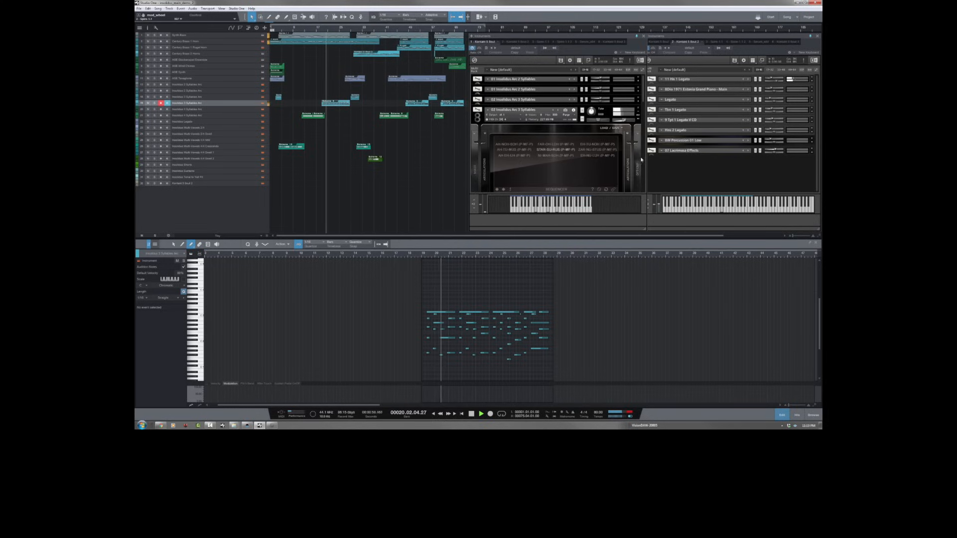
{"action": "left_click_drag", "start_coordinate": [643, 99], "coordinate": [643, 107]}
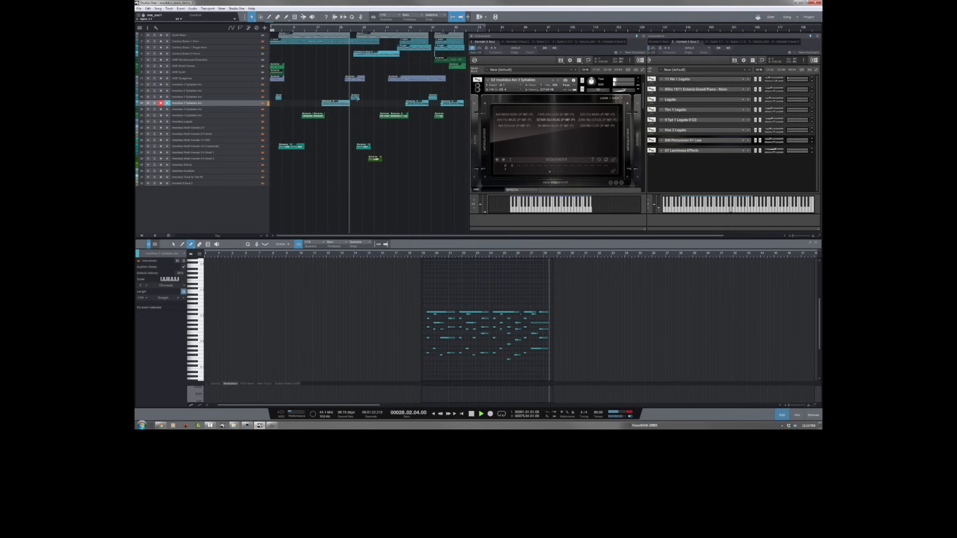
Step: Expand the first of the two Insolidus Arc 3 Syllables patches in the rack and show its interface
{"action": "scroll", "coordinate": [643, 99], "scroll_direction": "up", "scroll_amount": 1}
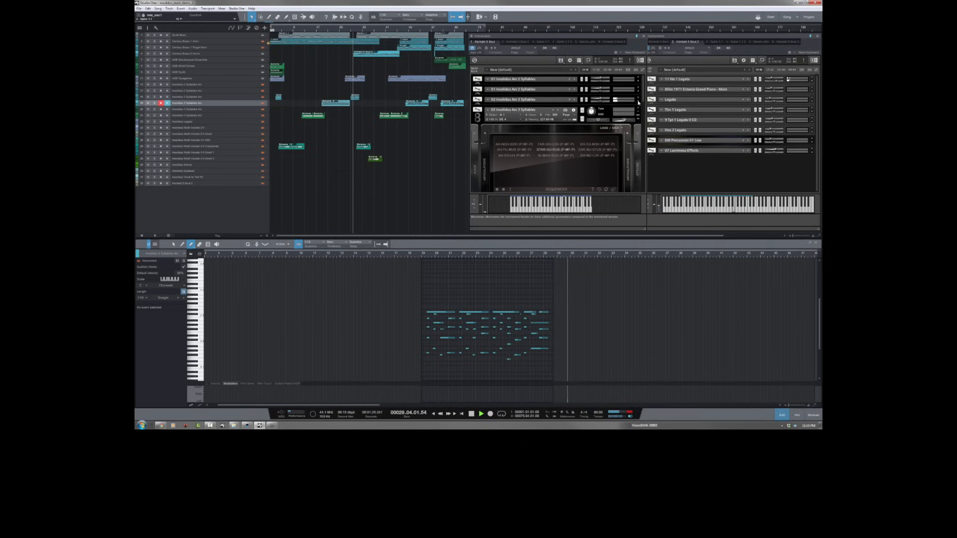
{"action": "scroll", "coordinate": [643, 94], "scroll_direction": "down", "scroll_amount": 1}
{"action": "scroll", "coordinate": [643, 94], "scroll_direction": "down", "scroll_amount": 2}
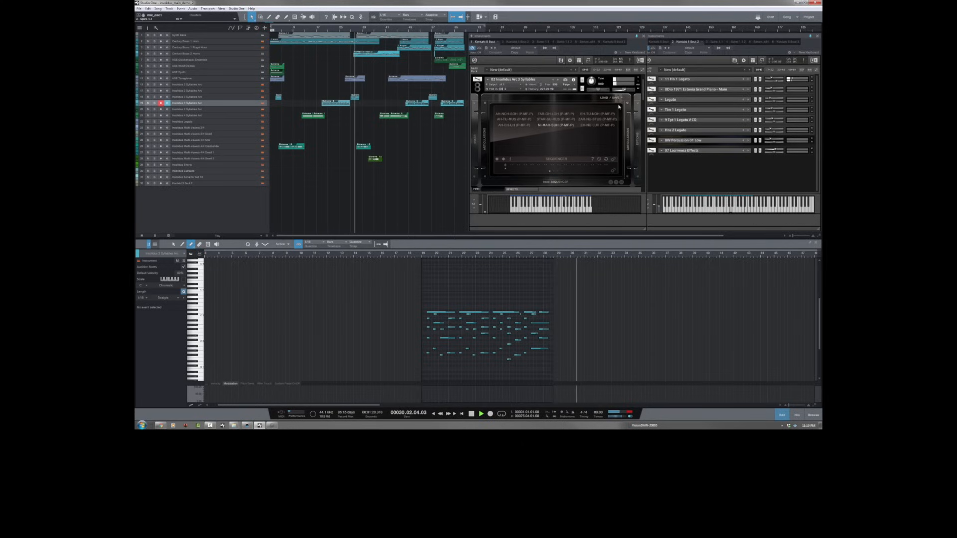
Step: Open the second part on the Multi-Vowels 4-4 Crescendo track and show the matching Crescendo patch
{"action": "left_click", "coordinate": [364, 146]}
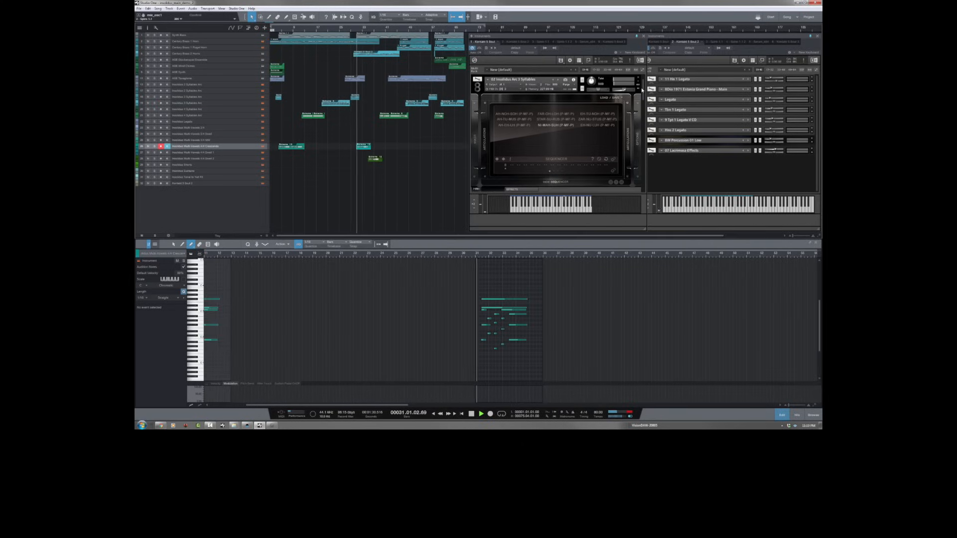
{"action": "left_click_drag", "start_coordinate": [643, 88], "coordinate": [640, 170]}
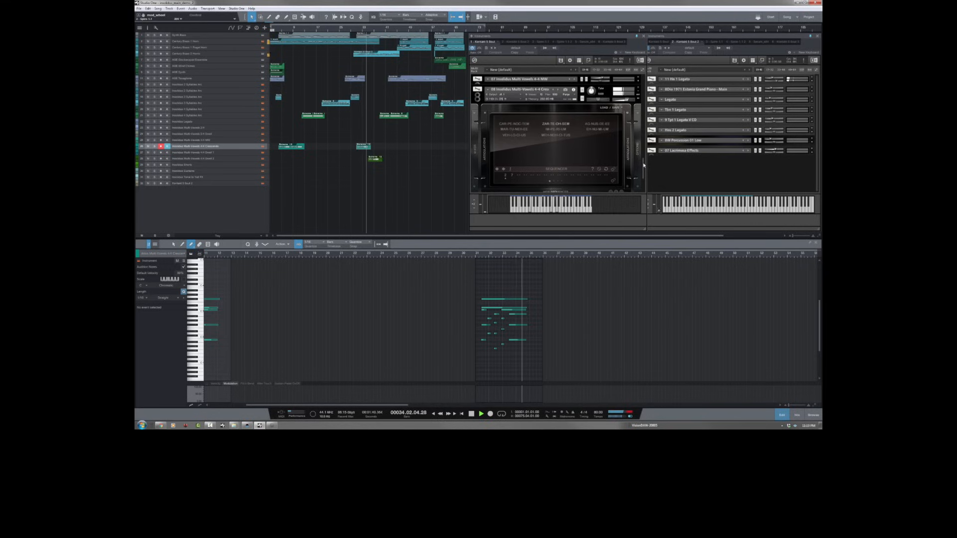
{"action": "left_click_drag", "start_coordinate": [643, 165], "coordinate": [642, 175]}
Step: Expand the 10 Insolidus Multi-Vowels 4-4 Swells 2 patch and show its syllable list
{"action": "scroll", "coordinate": [643, 174], "scroll_direction": "down", "scroll_amount": 2}
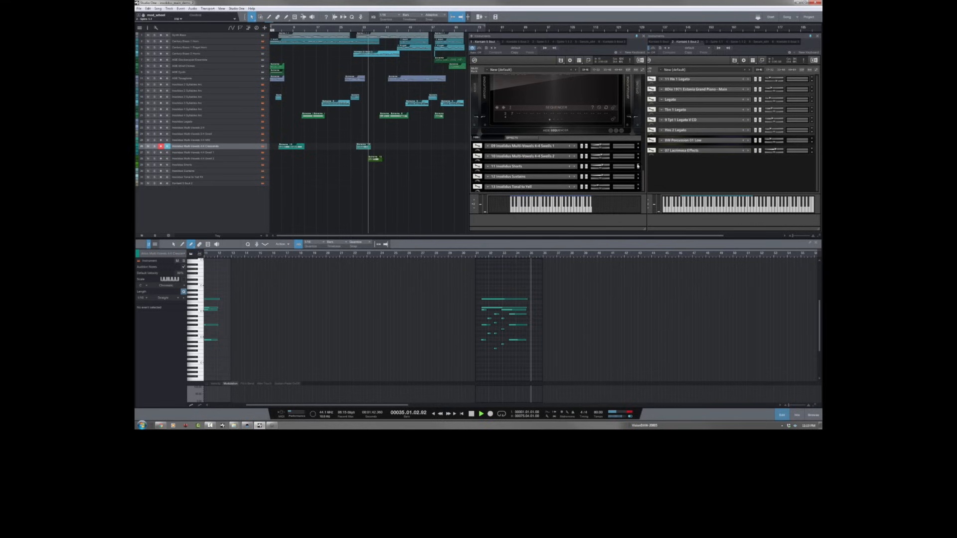
{"action": "left_click", "coordinate": [638, 159]}
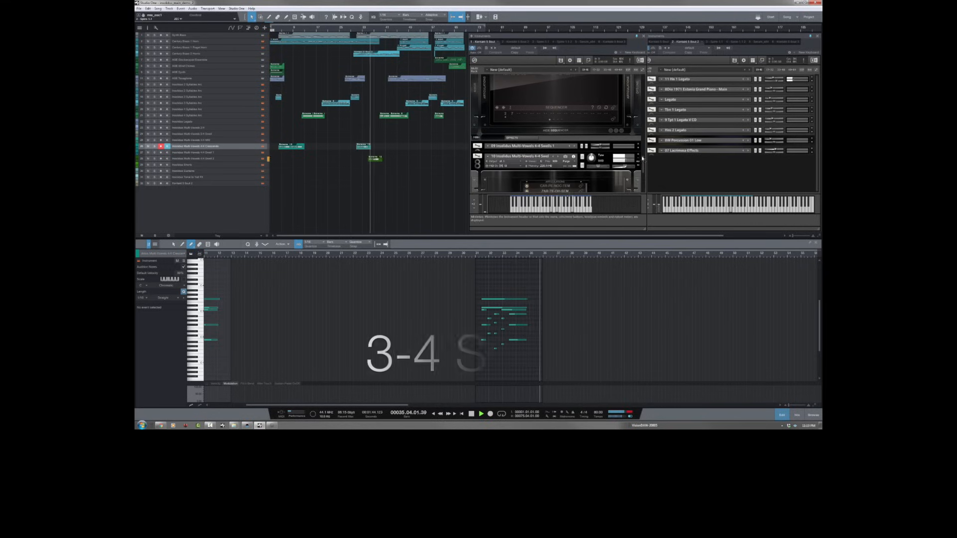
{"action": "scroll", "coordinate": [644, 168], "scroll_direction": "down", "scroll_amount": 2}
{"action": "scroll", "coordinate": [644, 169], "scroll_direction": "down", "scroll_amount": 3}
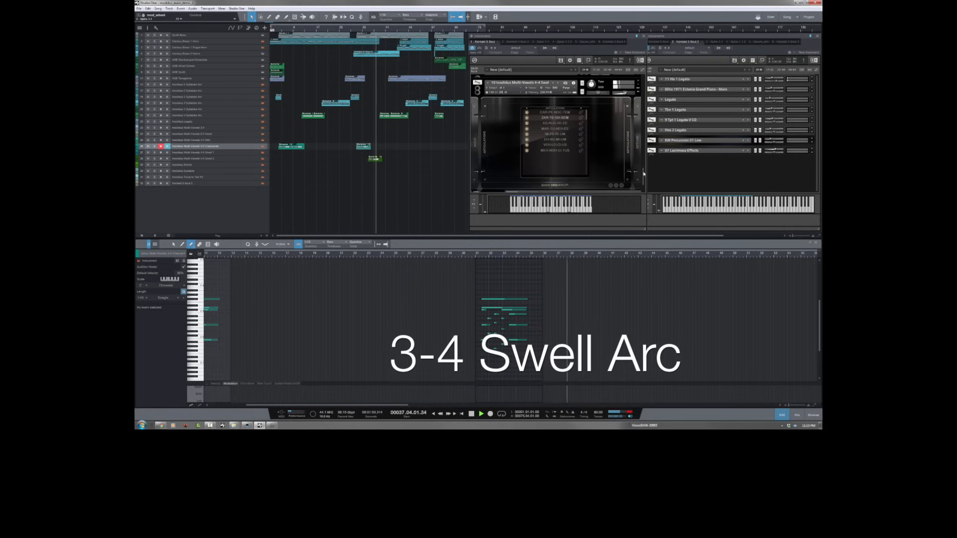
Step: Return to the expanded Insolidus Arc 4 Syllables and Arc 3 Syllables patches to view them during playback
{"action": "left_click_drag", "start_coordinate": [644, 174], "coordinate": [644, 126]}
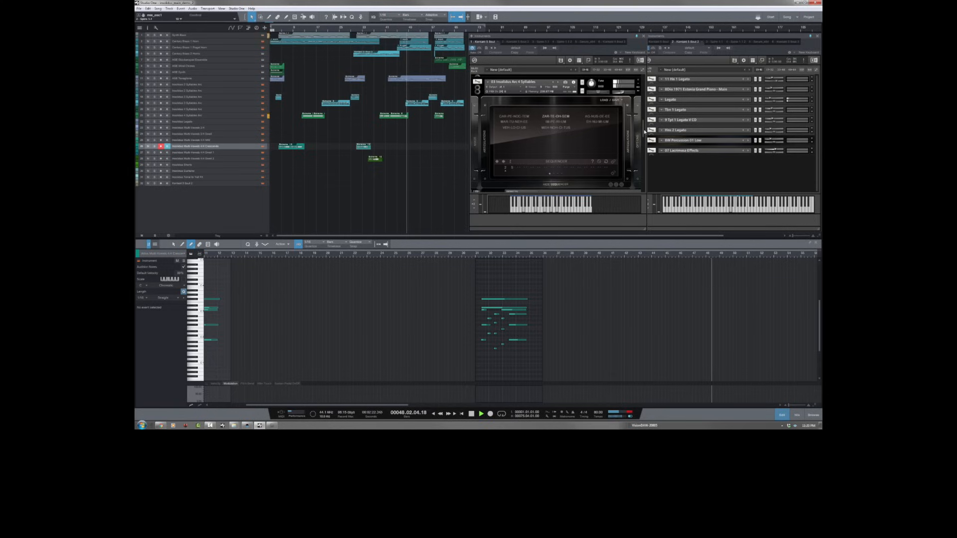
{"action": "scroll", "coordinate": [644, 124], "scroll_direction": "down", "scroll_amount": 3}
{"action": "scroll", "coordinate": [643, 116], "scroll_direction": "up", "scroll_amount": 3}
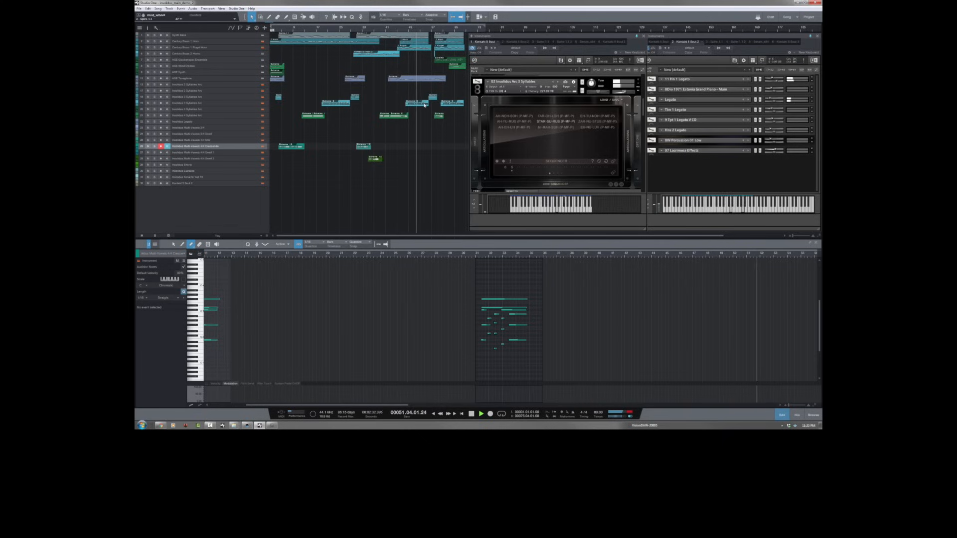
Step: Open the second part on the lower 3-syllable arc track in the note editor, then show the Arc 4 Syllables patch
{"action": "left_click", "coordinate": [424, 105]}
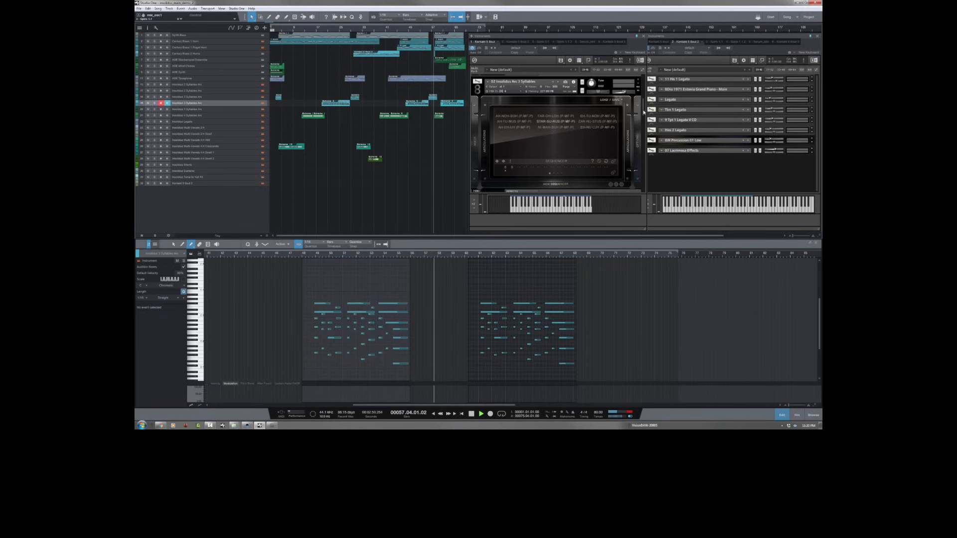
{"action": "scroll", "coordinate": [644, 122], "scroll_direction": "down", "scroll_amount": 3}
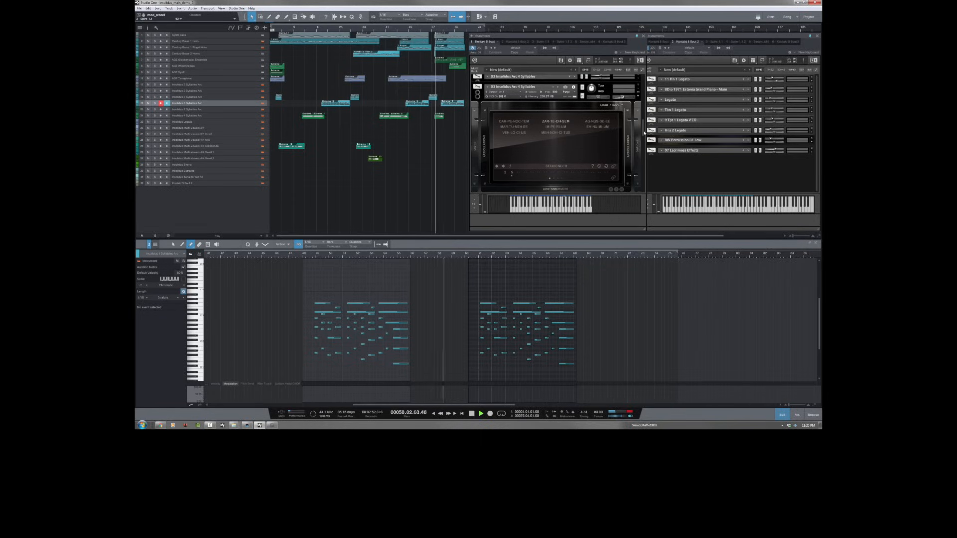
{"action": "scroll", "coordinate": [644, 132], "scroll_direction": "down", "scroll_amount": 2}
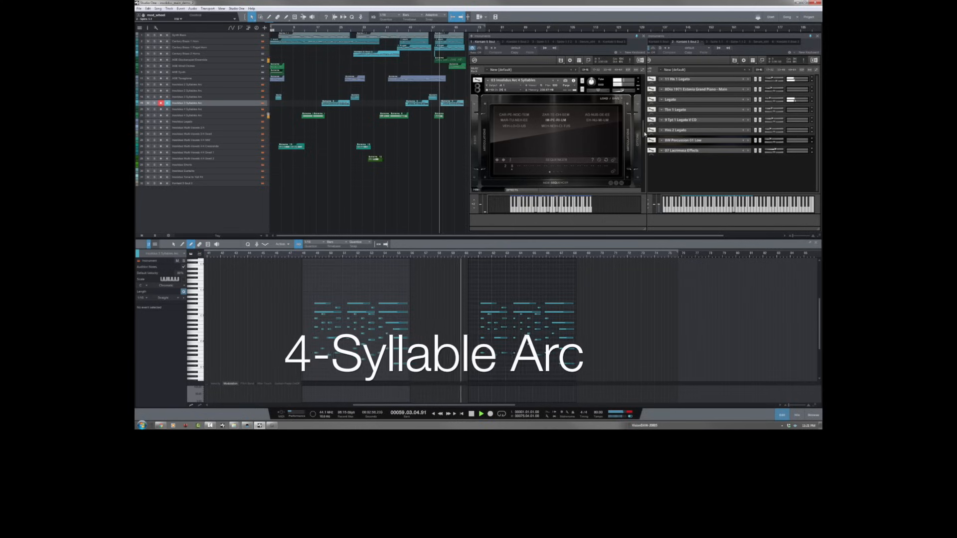
Step: Show the 01 Insolidus Arc 2 Syllables patch expanded in the Kontakt rack and select the first 2 Syllables Arc track
{"action": "scroll", "coordinate": [644, 130], "scroll_direction": "up", "scroll_amount": 3}
{"action": "scroll", "coordinate": [644, 118], "scroll_direction": "up", "scroll_amount": 4}
{"action": "left_click_drag", "start_coordinate": [642, 113], "coordinate": [643, 114]}
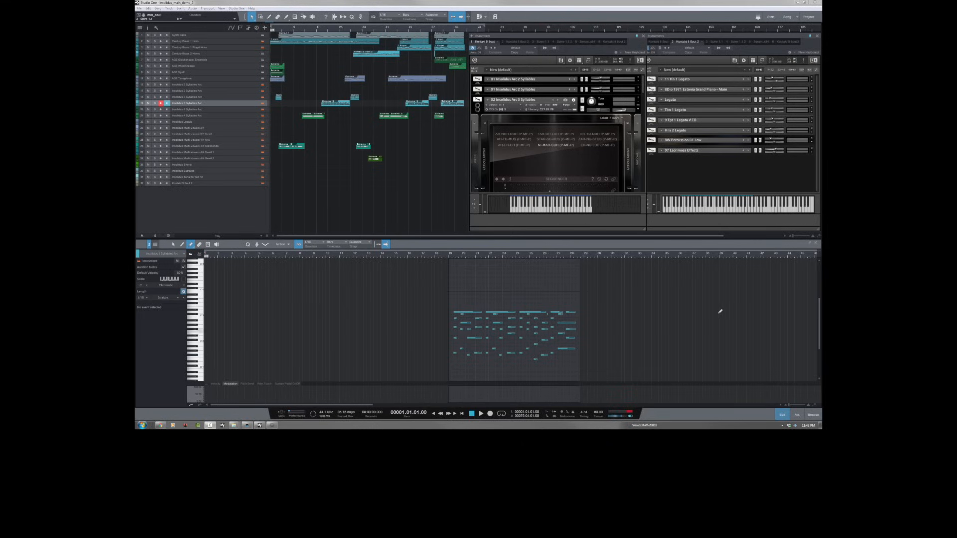
{"action": "left_click", "coordinate": [641, 72]}
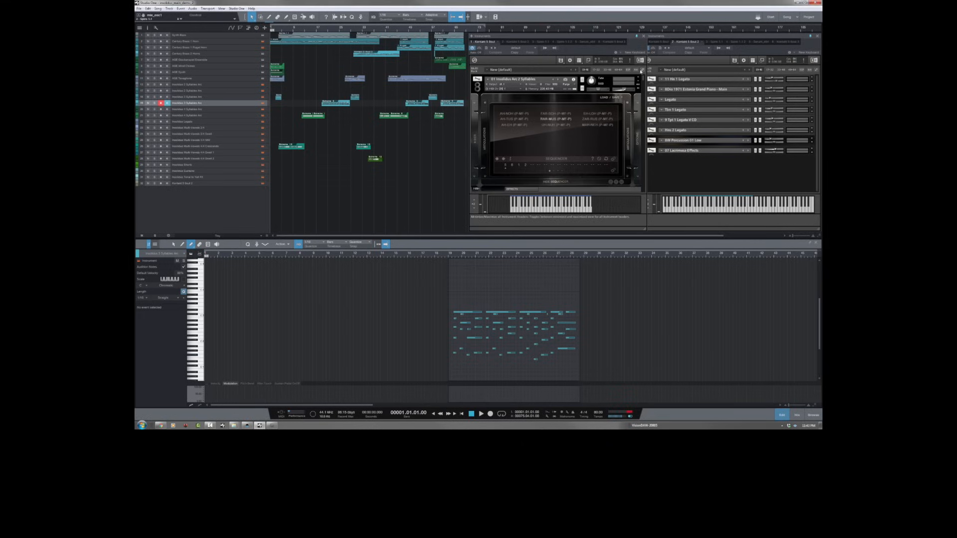
{"action": "left_click", "coordinate": [642, 69]}
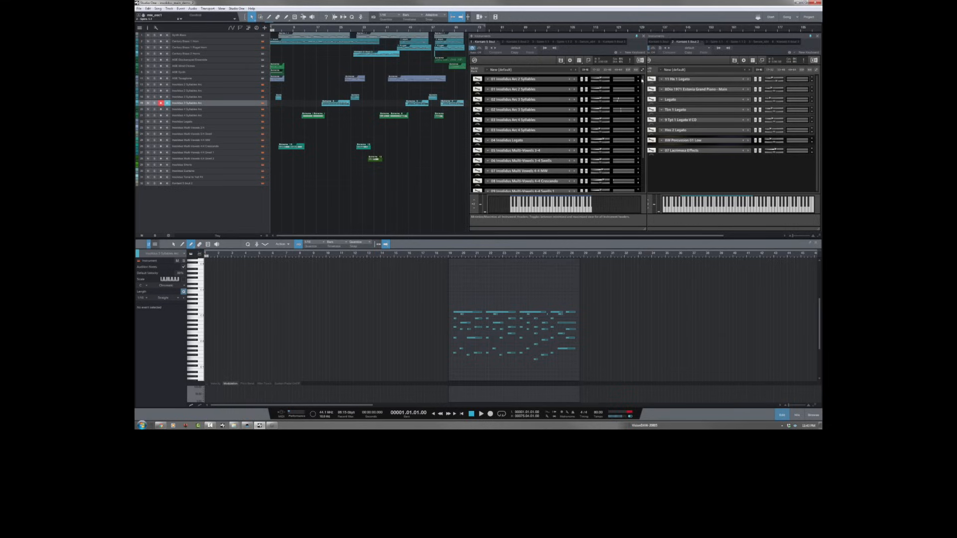
{"action": "left_click", "coordinate": [642, 71]}
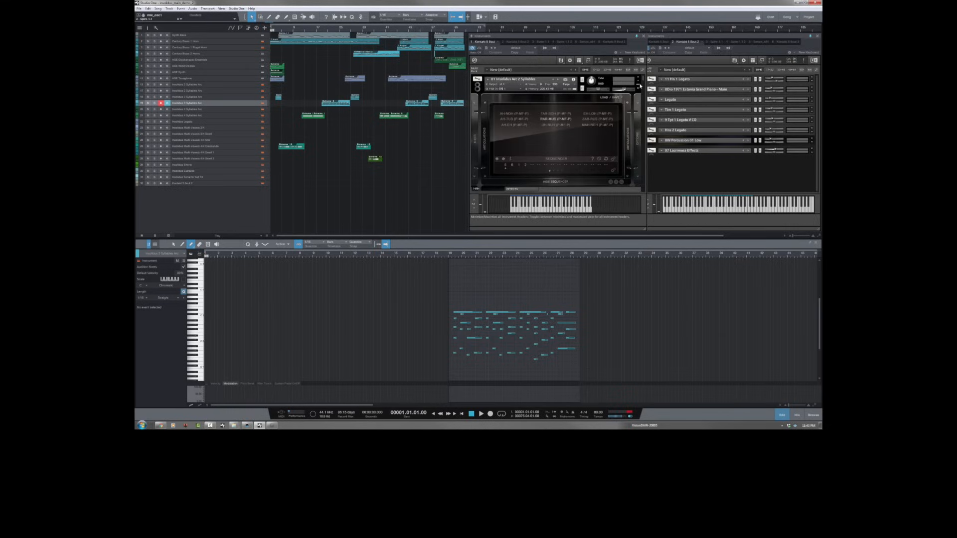
{"action": "left_click", "coordinate": [242, 85]}
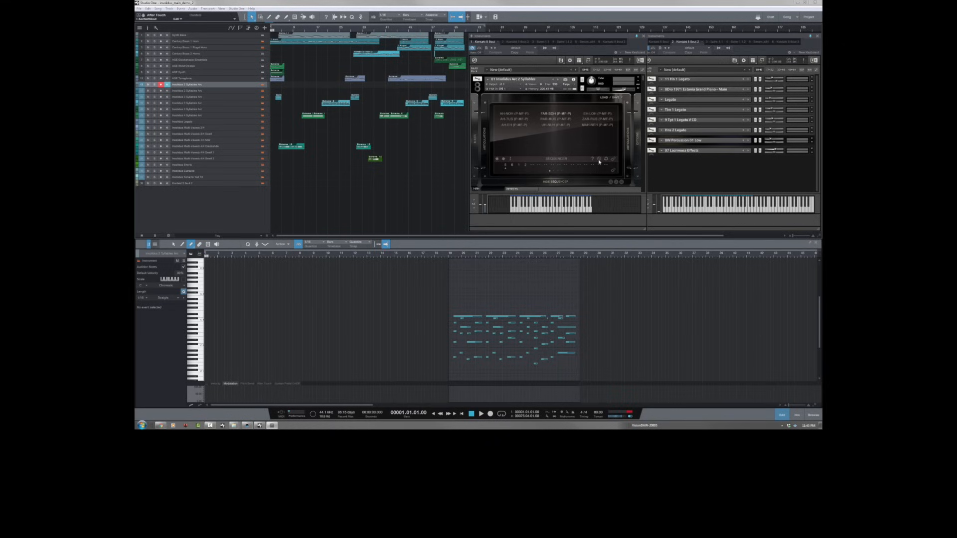
Step: View the Arc 2 Syllables patch's syllable list and its velocity, keyswitch and controller trigger options, and return to the sequencer page
{"action": "left_click", "coordinate": [562, 182]}
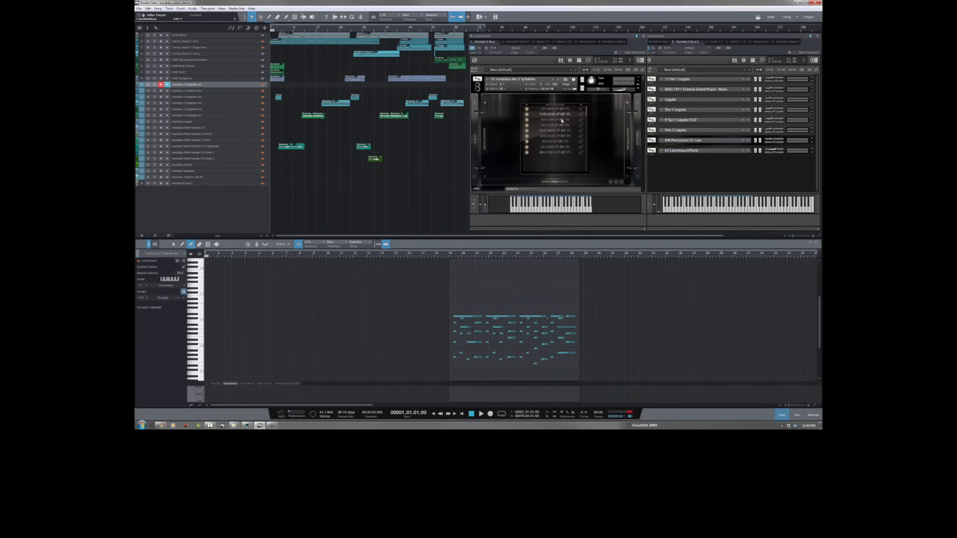
{"action": "left_click", "coordinate": [582, 106]}
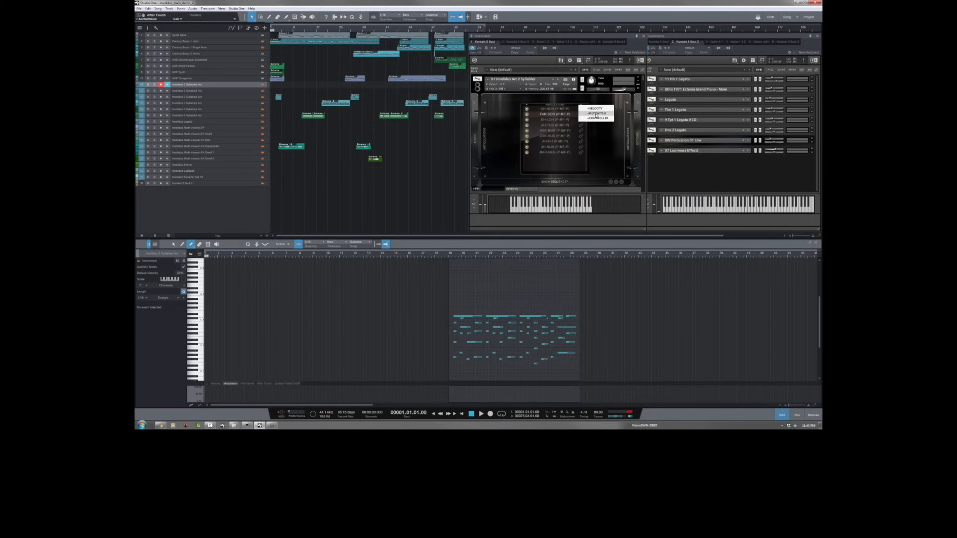
{"action": "left_click", "coordinate": [596, 114]}
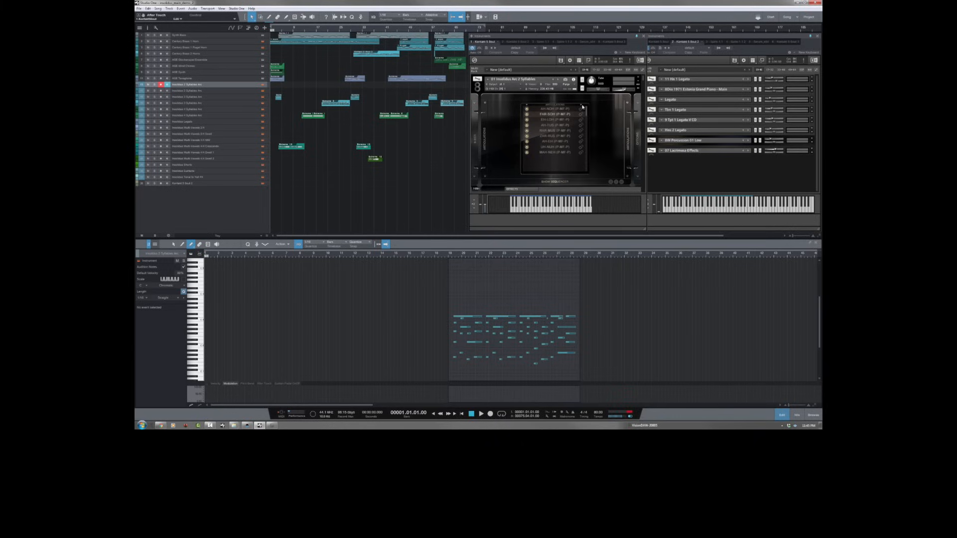
{"action": "left_click", "coordinate": [581, 106]}
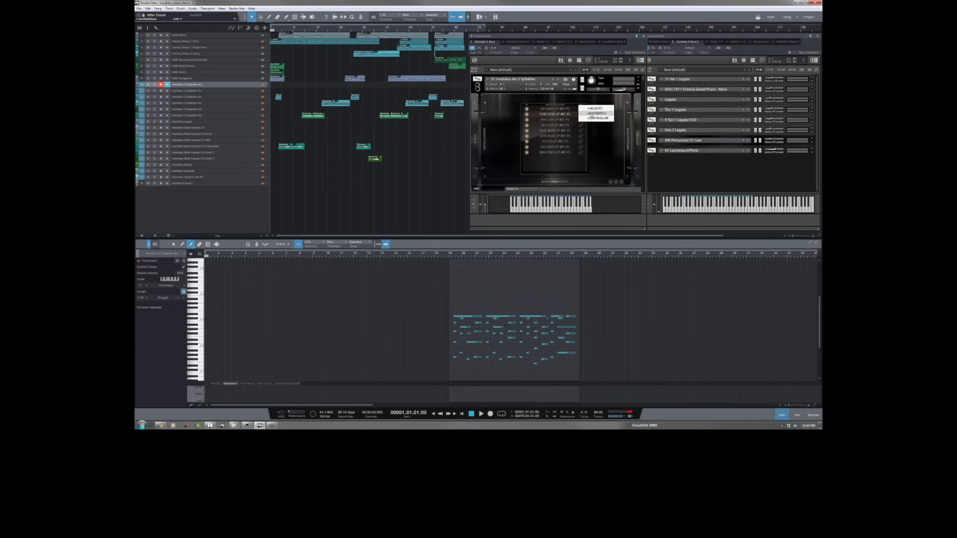
{"action": "left_click", "coordinate": [589, 101]}
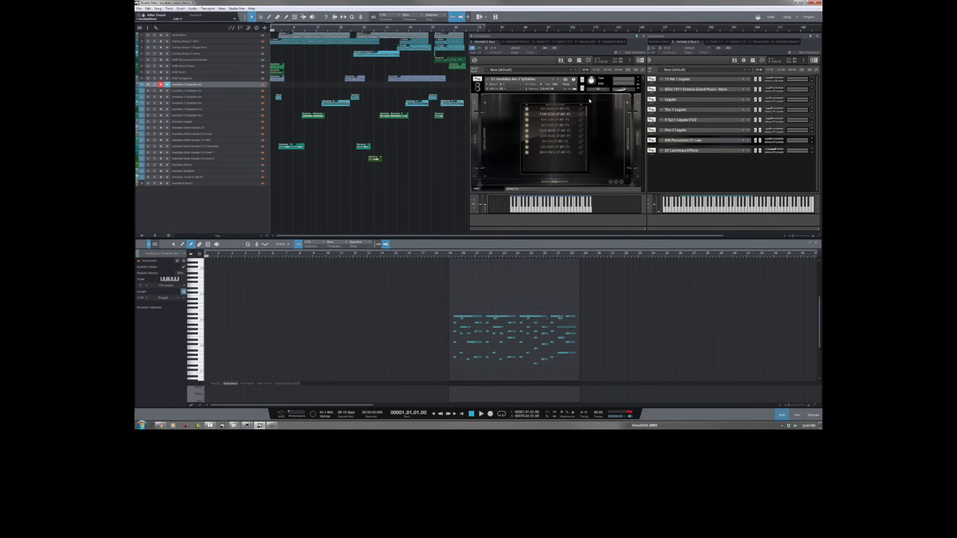
{"action": "left_click", "coordinate": [556, 181]}
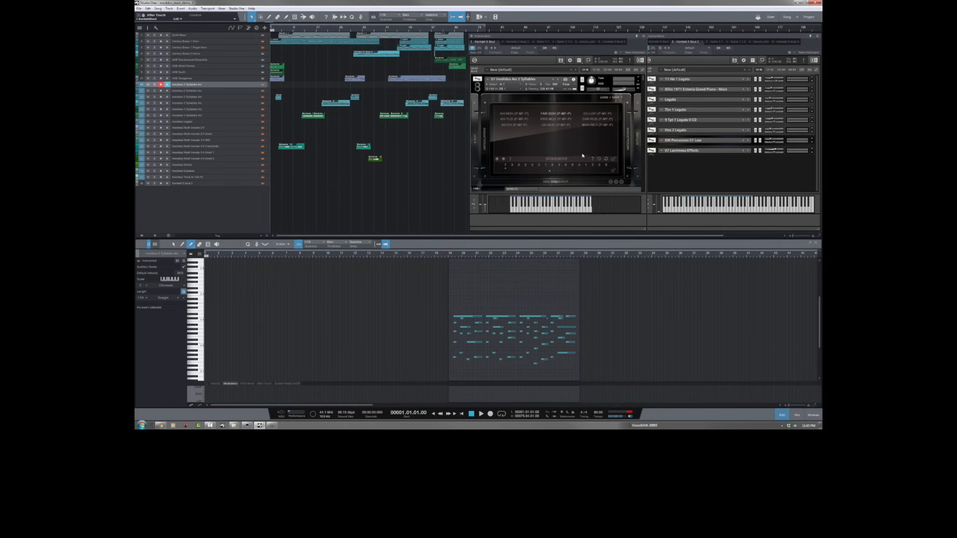
Step: Adjust the step row of the Arc 2 Syllables sequencer and toggle the sequencer
{"action": "left_click", "coordinate": [554, 171]}
{"action": "left_click", "coordinate": [550, 171]}
{"action": "left_click", "coordinate": [497, 159]}
{"action": "left_click", "coordinate": [547, 218]}
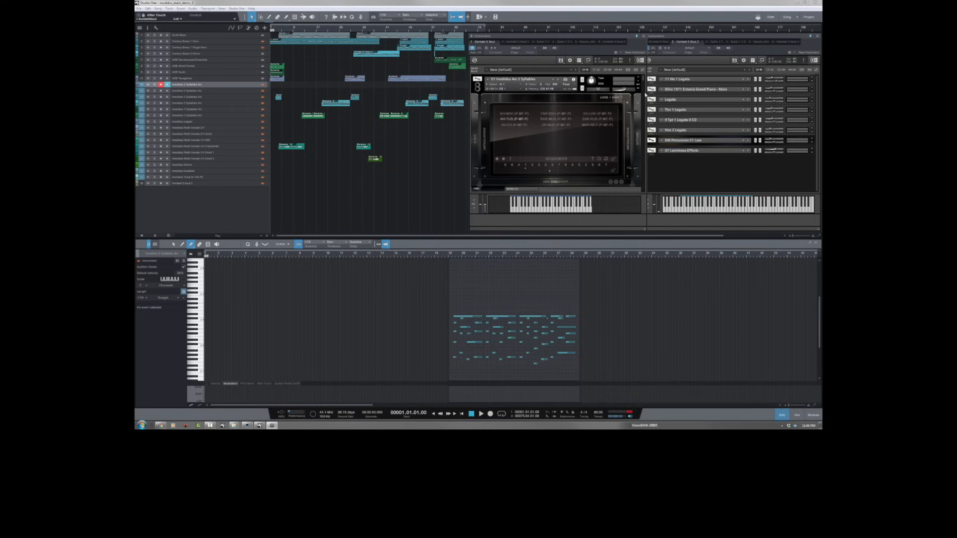
Step: Show the 02 Insolidus Arc 3 Syllables patch and open the first part on the matching 3 Syllables Arc track
{"action": "scroll", "coordinate": [645, 95], "scroll_direction": "down", "scroll_amount": 5}
{"action": "scroll", "coordinate": [644, 95], "scroll_direction": "down", "scroll_amount": 1}
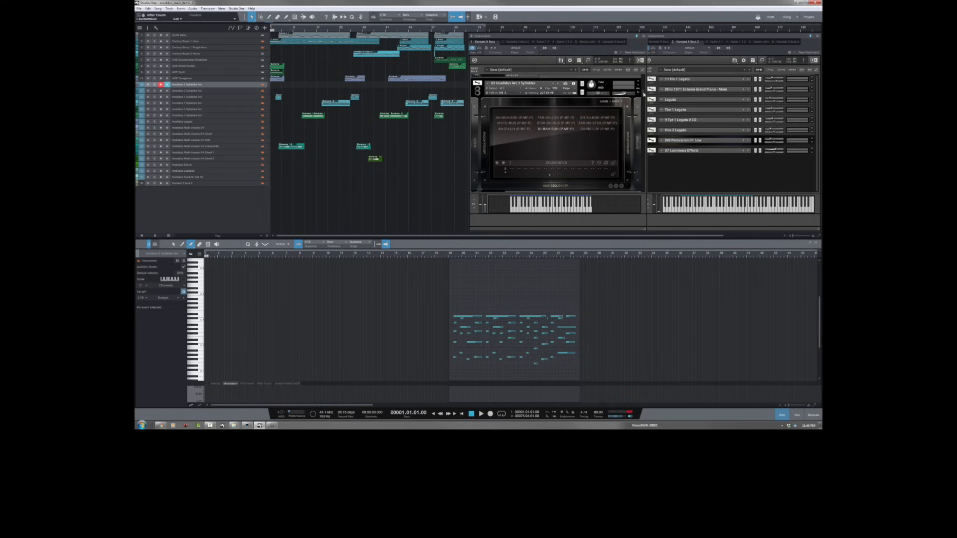
{"action": "left_click", "coordinate": [248, 100]}
{"action": "left_click", "coordinate": [279, 99]}
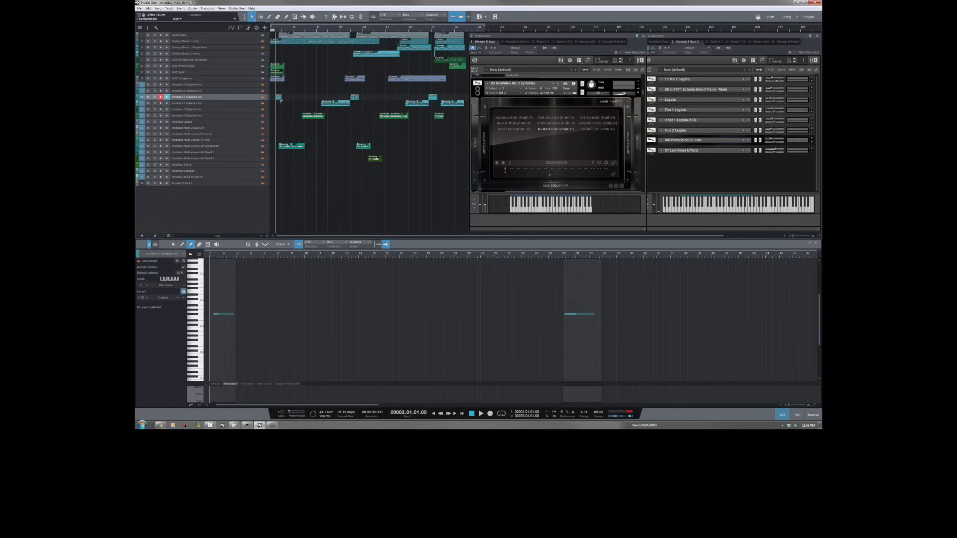
Step: Solo the 3 Syllables Arc track and play back its first part
{"action": "left_click", "coordinate": [154, 99]}
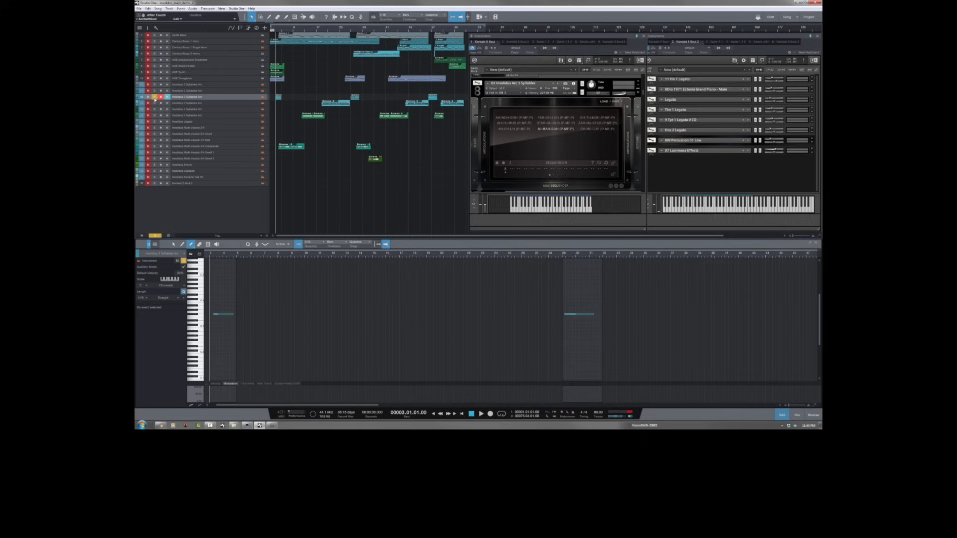
{"action": "key", "text": "space"}
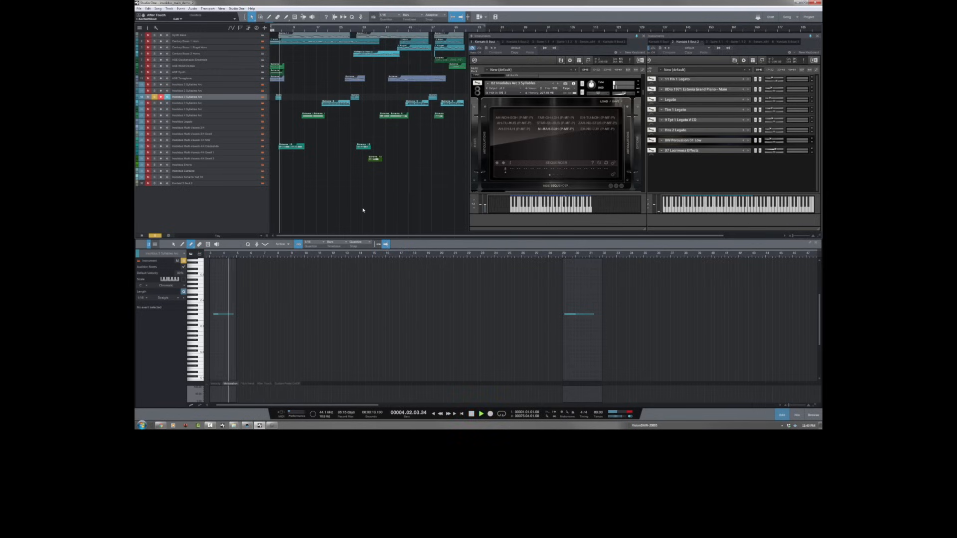
{"action": "key", "text": "space"}
{"action": "key", "text": "alt+Tab"}
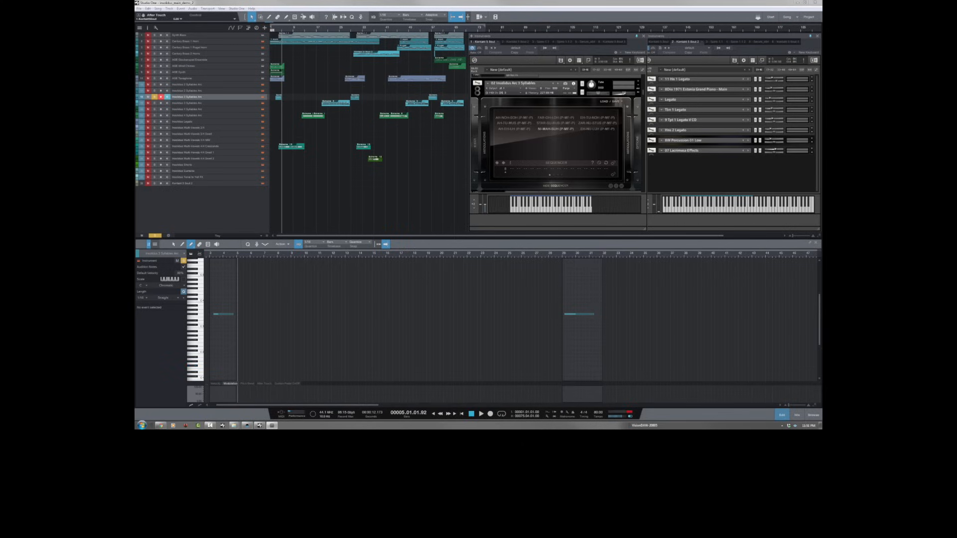
Step: Show the Arc 4 Syllables patch, select the green arc track that plays it, and play back its first part
{"action": "left_click", "coordinate": [643, 95]}
{"action": "left_click_drag", "start_coordinate": [643, 95], "coordinate": [645, 108]}
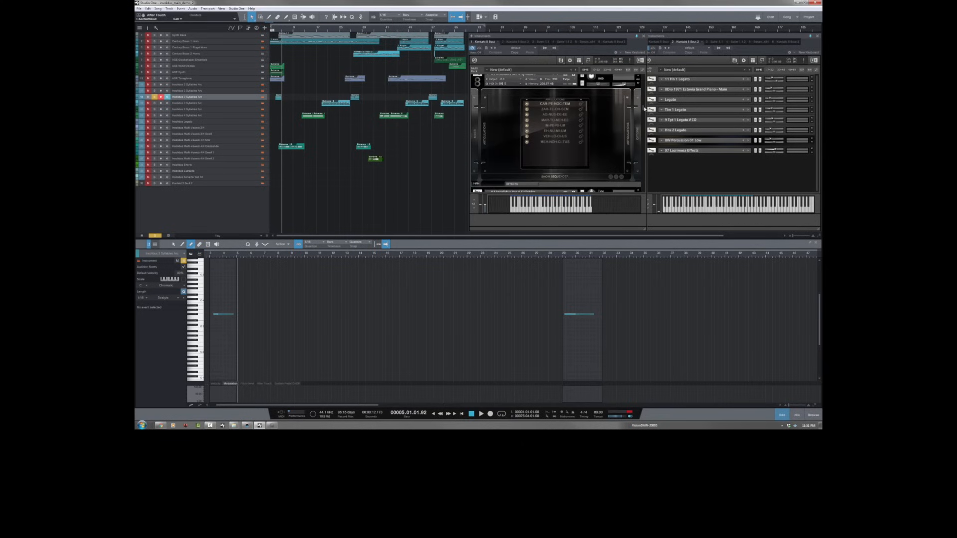
{"action": "left_click", "coordinate": [241, 117]}
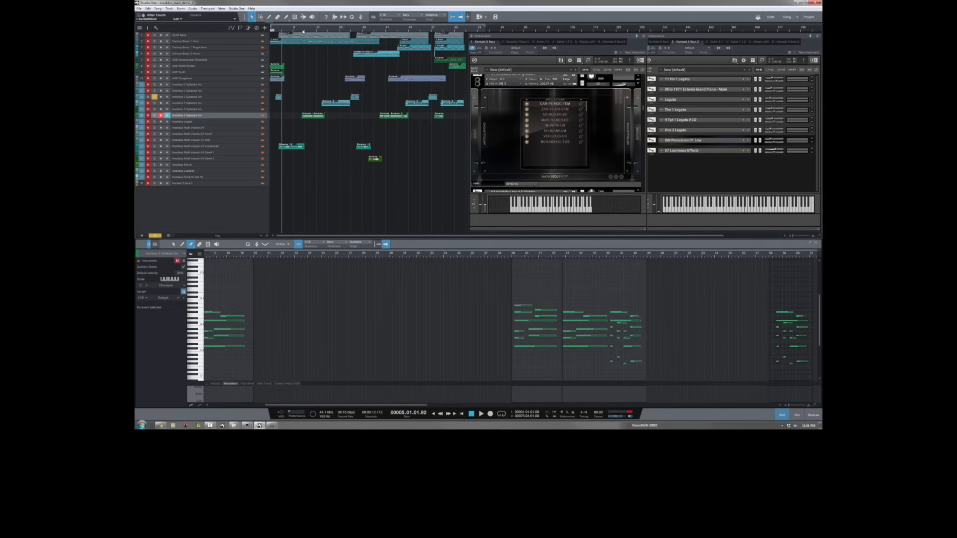
{"action": "left_click", "coordinate": [302, 31]}
{"action": "key", "text": "space"}
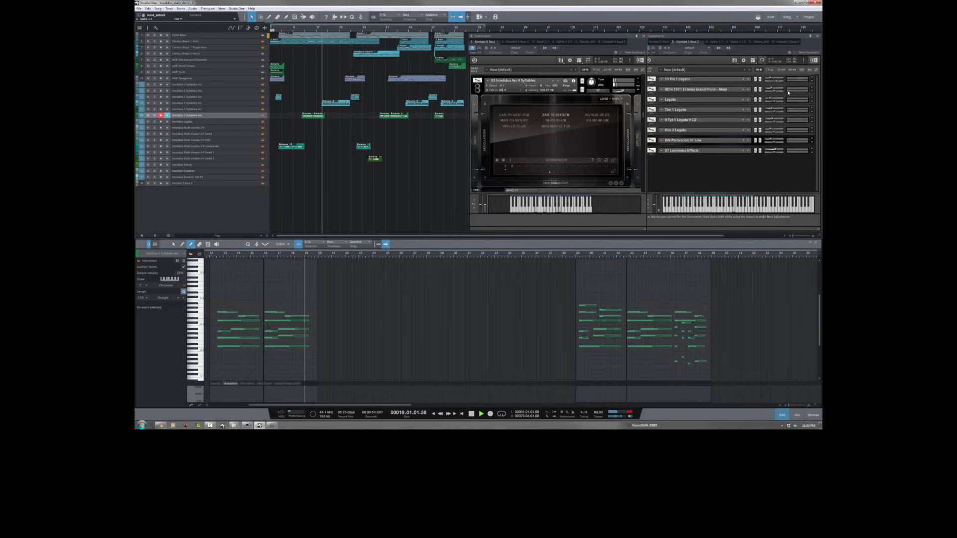
{"action": "key", "text": "space"}
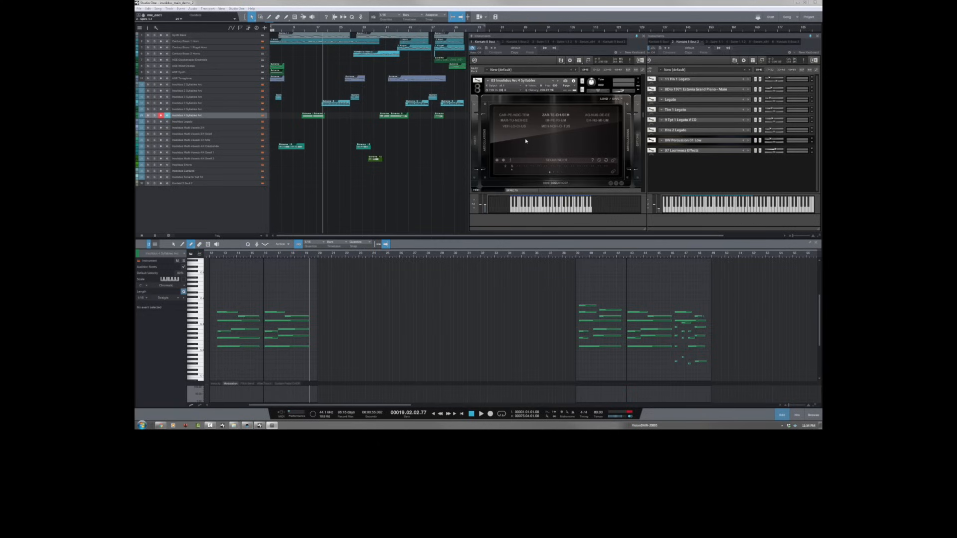
Step: Show the 04 Insolidus Legato patch and open its vowel list
{"action": "left_click_drag", "start_coordinate": [643, 114], "coordinate": [646, 116]}
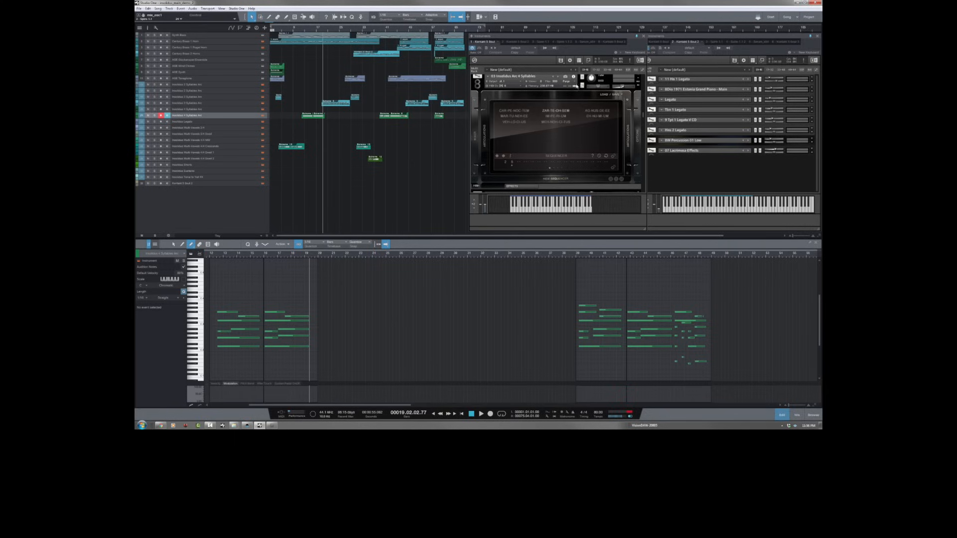
{"action": "scroll", "coordinate": [643, 115], "scroll_direction": "down", "scroll_amount": 5}
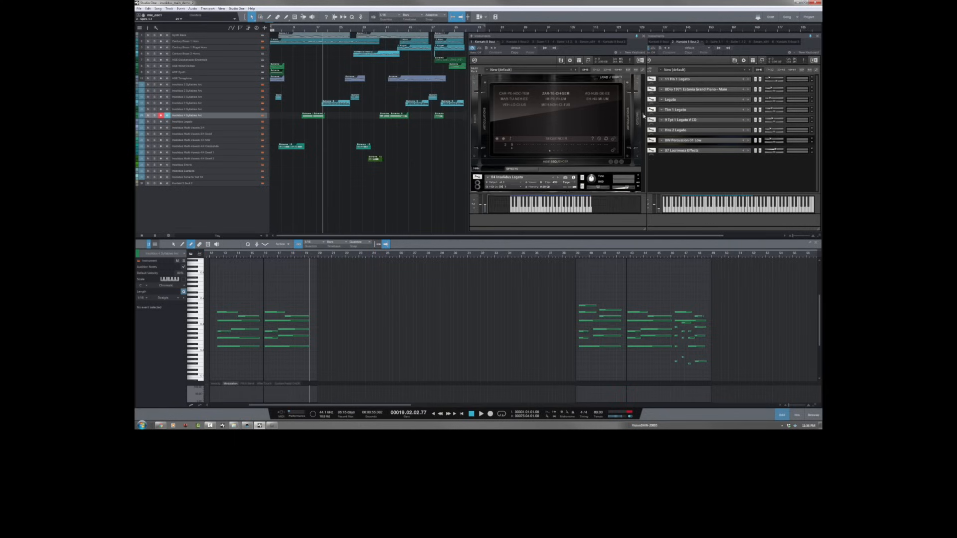
{"action": "scroll", "coordinate": [643, 121], "scroll_direction": "down", "scroll_amount": 2}
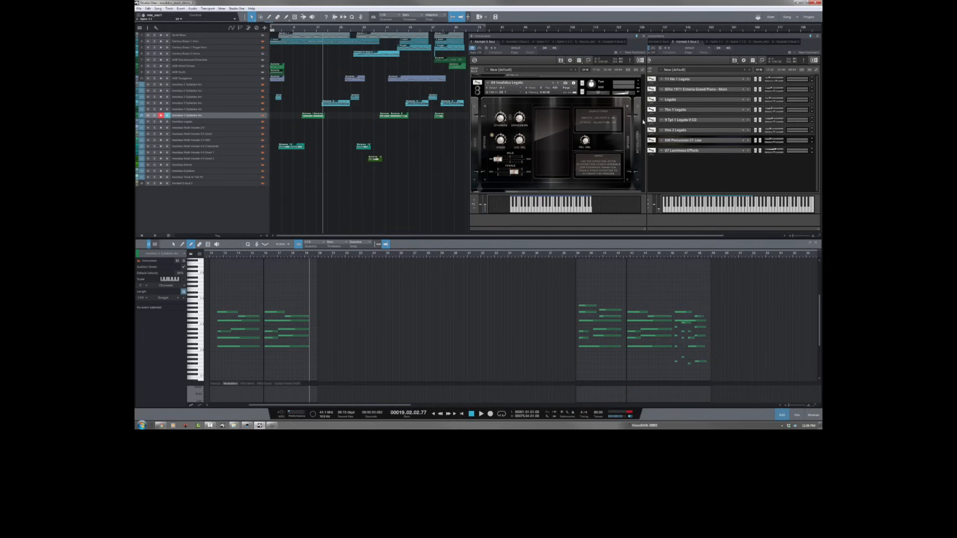
{"action": "scroll", "coordinate": [643, 121], "scroll_direction": "down", "scroll_amount": 1}
{"action": "left_click", "coordinate": [637, 132]}
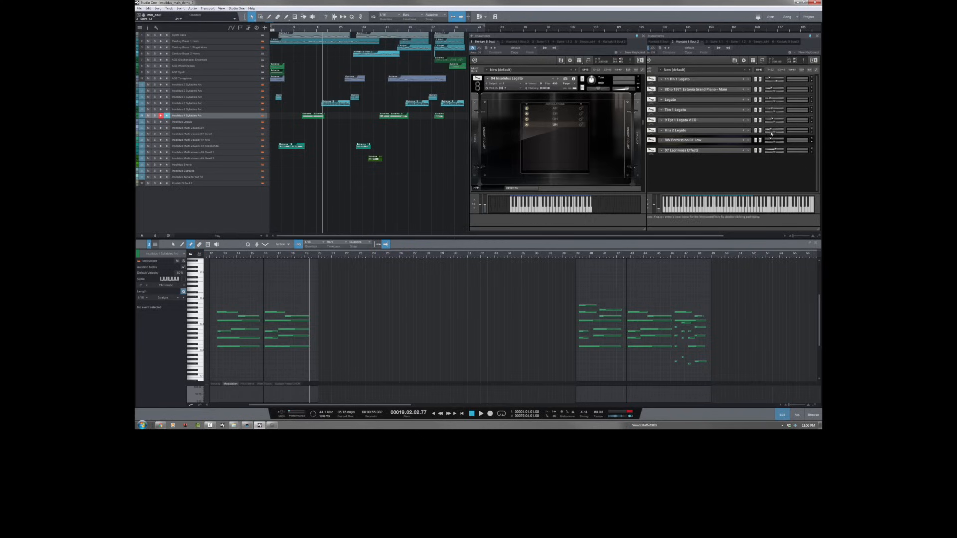
Step: Select the Insolidus Legato track and choose a different vowel in the Legato patch's list
{"action": "left_click", "coordinate": [244, 121]}
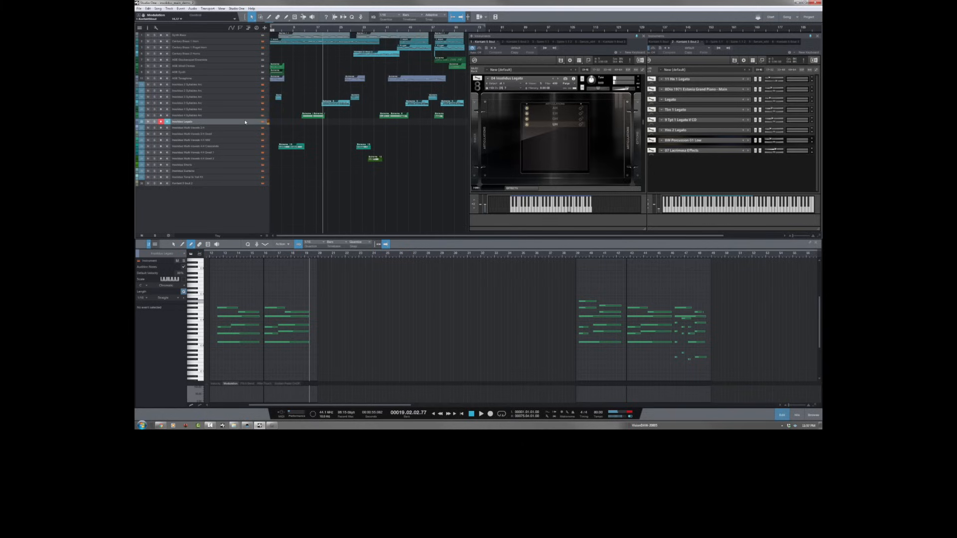
{"action": "left_click", "coordinate": [554, 118]}
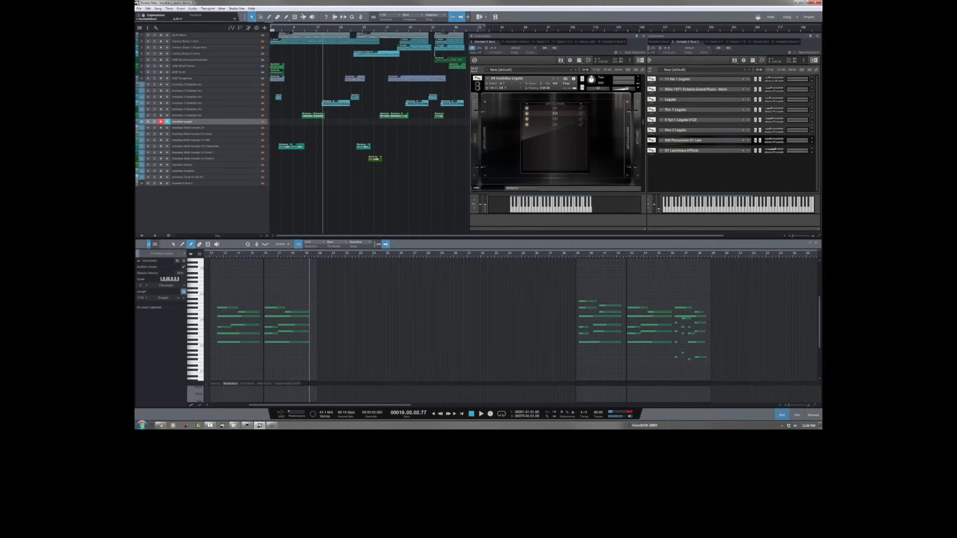
{"action": "key", "text": "alt+Tab"}
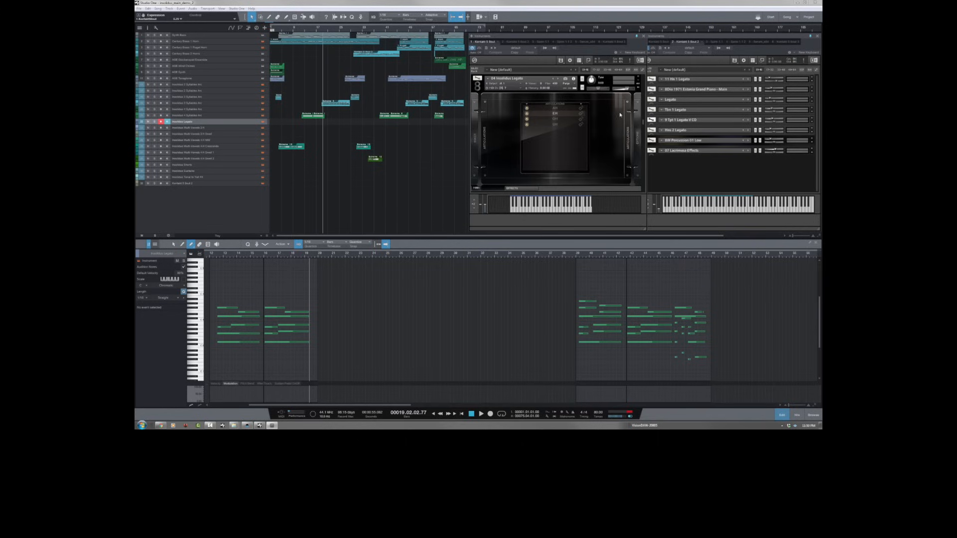
Step: Select the Insolidus Multi-Vowels 3-4 track and choose the second and fourth syllable phrases in its patch
{"action": "key", "text": "Down"}
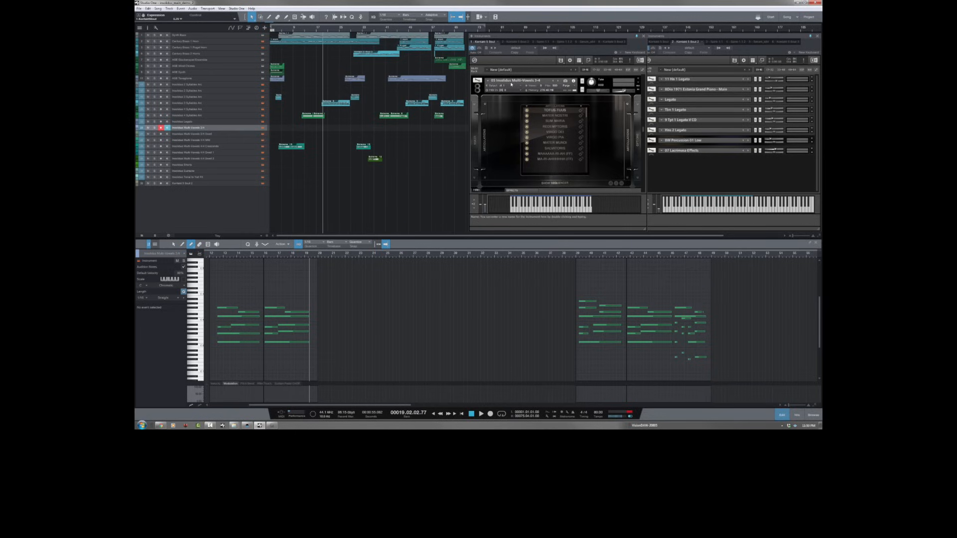
{"action": "left_click", "coordinate": [550, 116]}
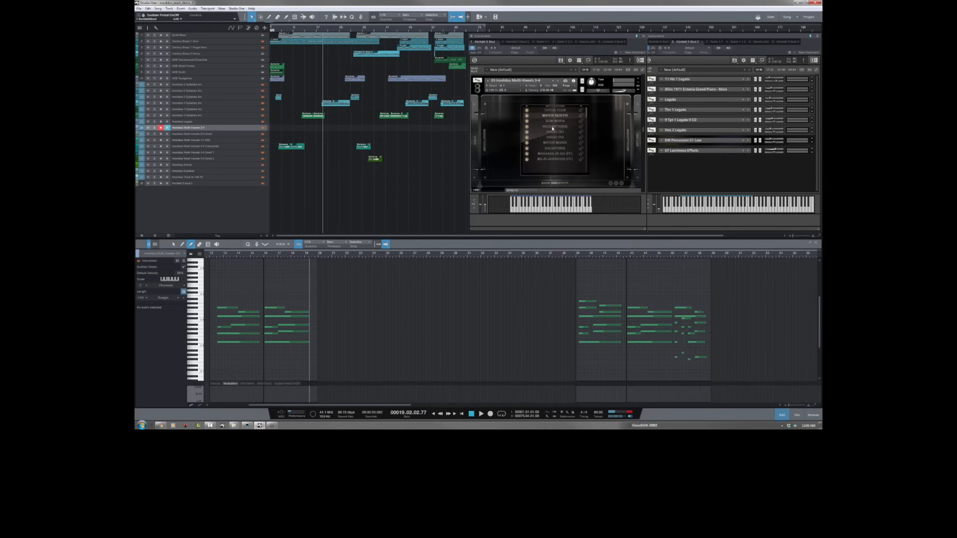
{"action": "left_click", "coordinate": [554, 127]}
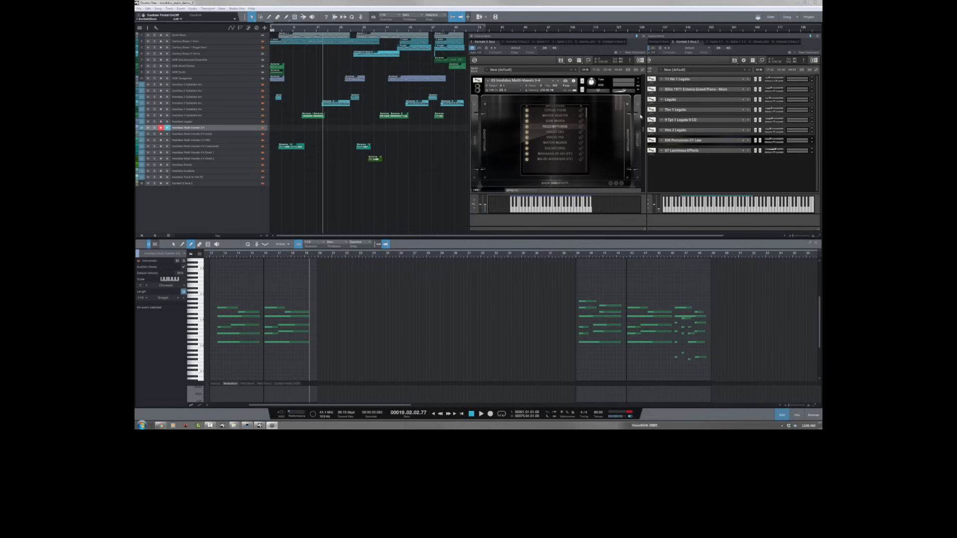
Step: Show the 07 Insolidus Multi-Vowels 4-4 MW patch and select its track
{"action": "left_click_drag", "start_coordinate": [643, 129], "coordinate": [645, 145]}
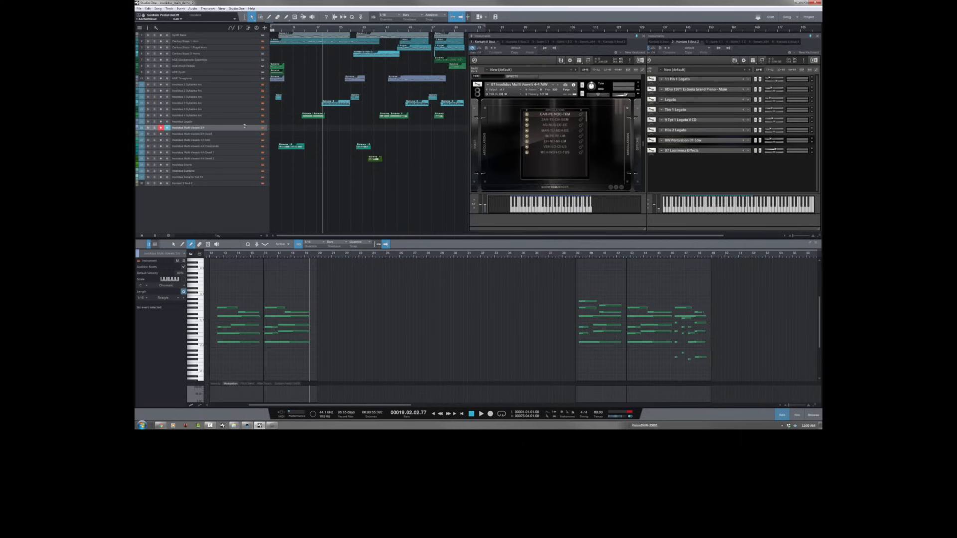
{"action": "left_click", "coordinate": [242, 140]}
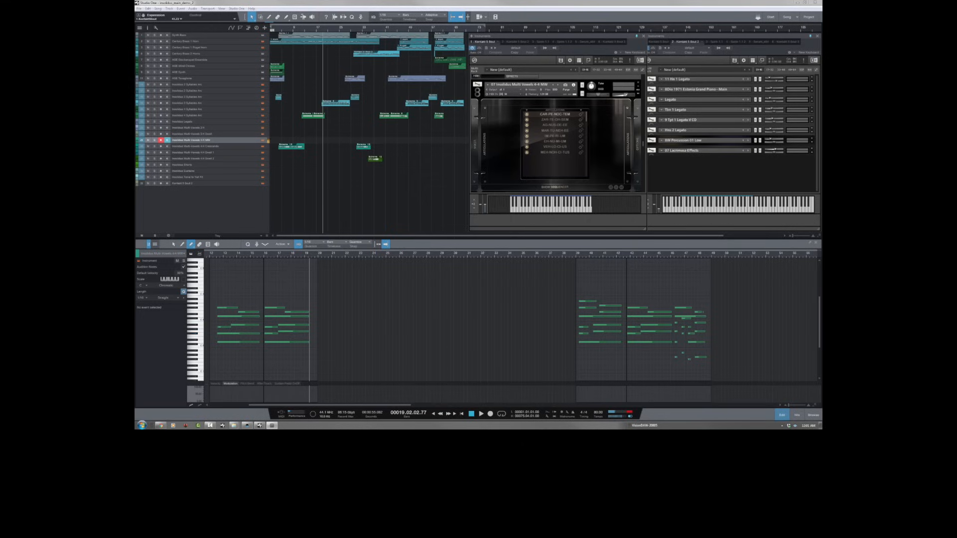
Step: Select the Multi-Vowels 4-4 Crescendo track and go from its patch back to the 07 Multi-Vowels 4-4 MW patch
{"action": "left_click", "coordinate": [235, 146]}
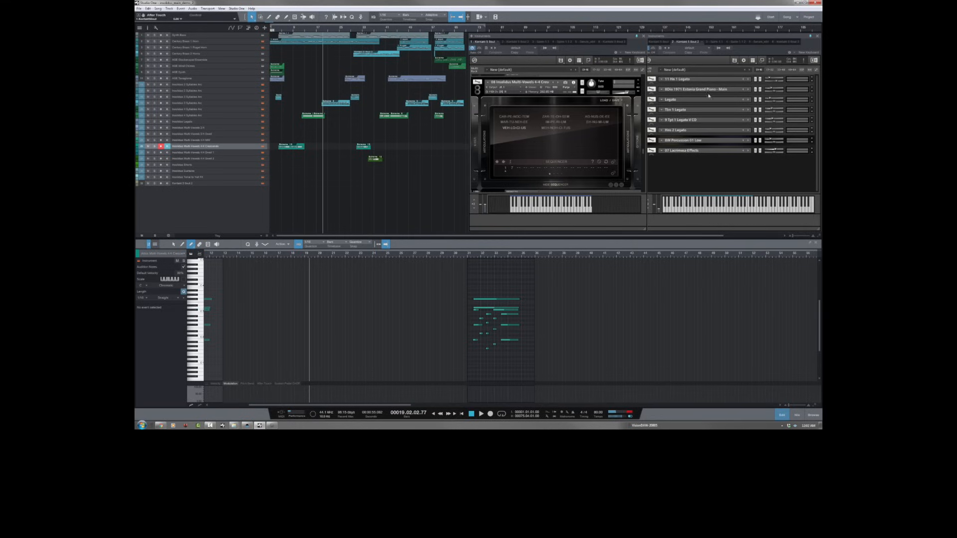
{"action": "scroll", "coordinate": [643, 146], "scroll_direction": "up", "scroll_amount": 3}
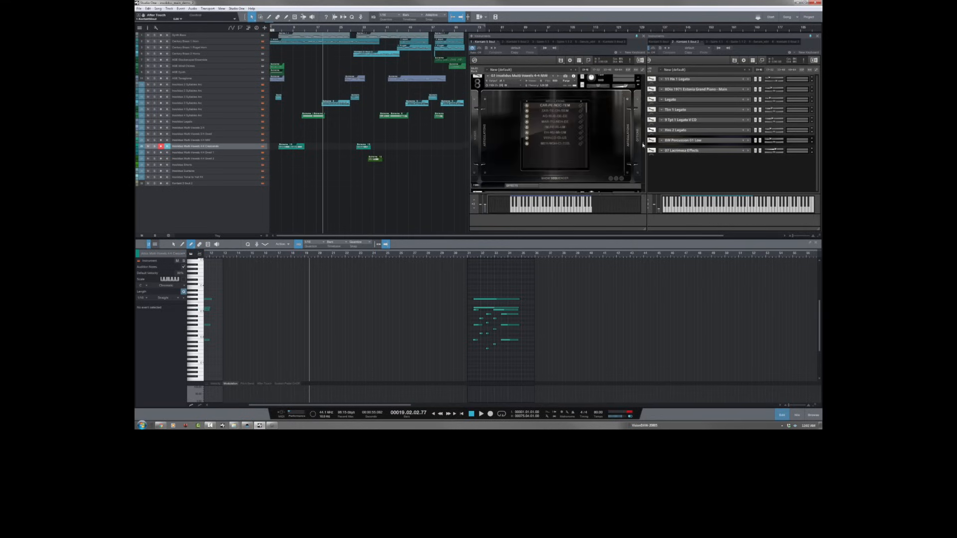
{"action": "scroll", "coordinate": [642, 145], "scroll_direction": "up", "scroll_amount": 1}
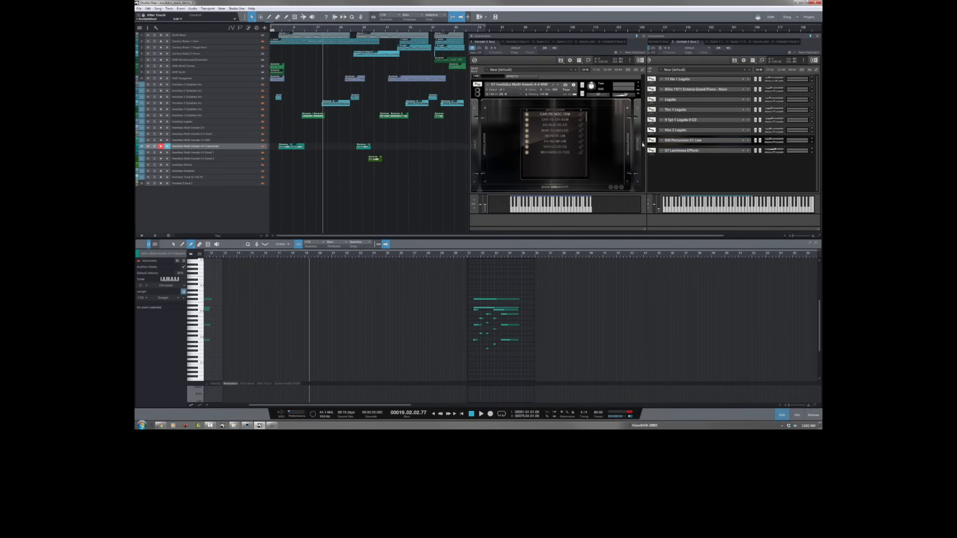
Step: Select the Insolidus Multi-Vowels 4-4 MW track and return to the Crescendo track with the 08 Multi-Vowels 4-4 Crescendo patch in view
{"action": "scroll", "coordinate": [643, 145], "scroll_direction": "down", "scroll_amount": 1}
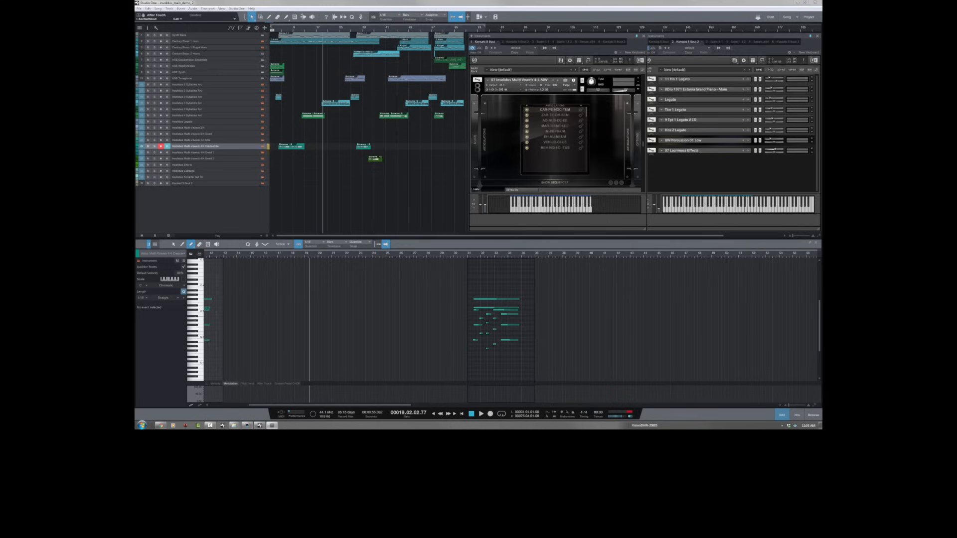
{"action": "left_click", "coordinate": [248, 142]}
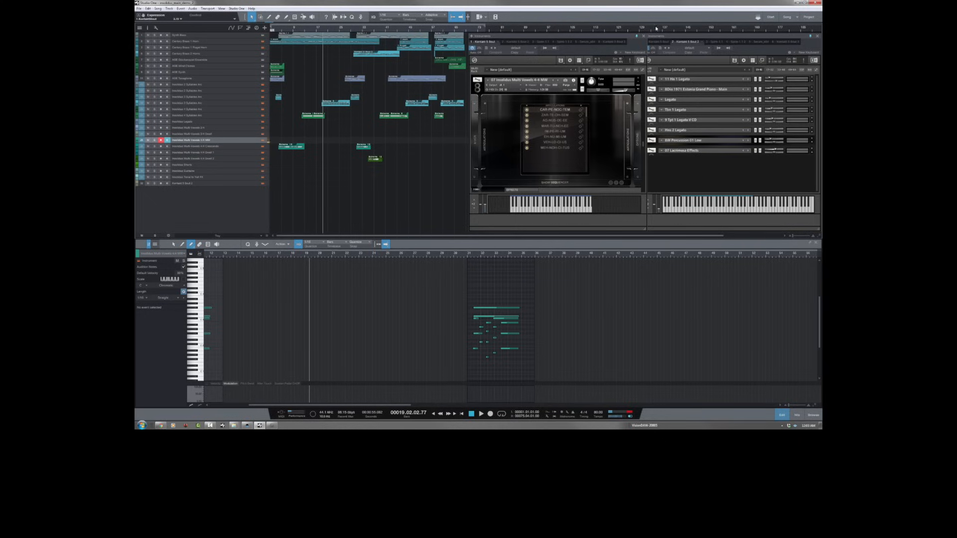
{"action": "left_click_drag", "start_coordinate": [643, 145], "coordinate": [644, 152]}
{"action": "left_click", "coordinate": [249, 147]}
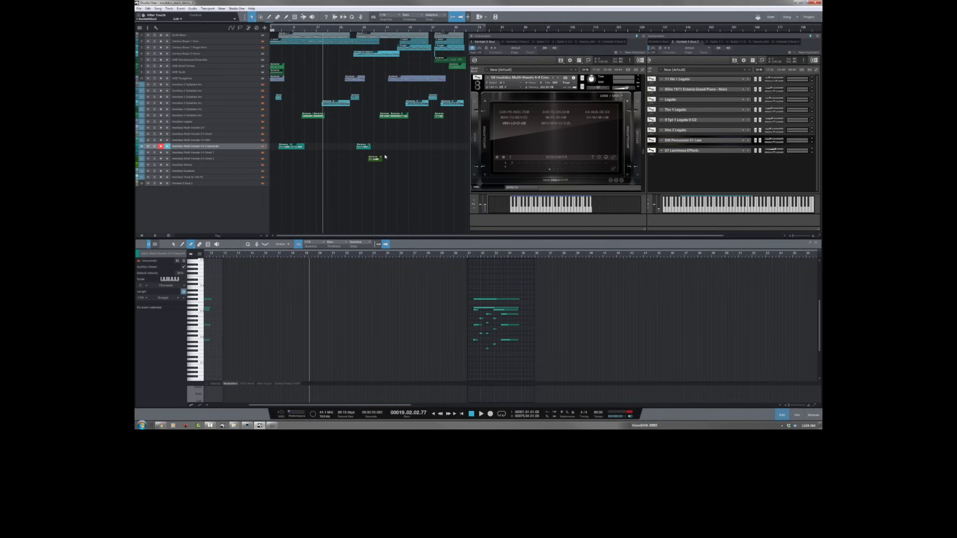
Step: Select the second Insolidus Multi-Vowels 4-4 Swells track and show the 09 Multi-Vowels 4-4 Swells patch
{"action": "left_click", "coordinate": [253, 159]}
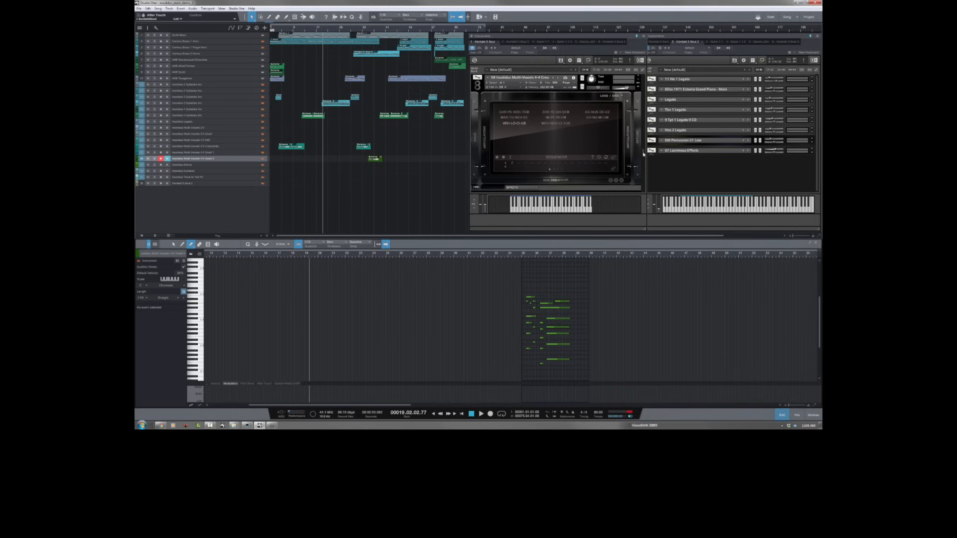
{"action": "scroll", "coordinate": [639, 145], "scroll_direction": "up", "scroll_amount": 3}
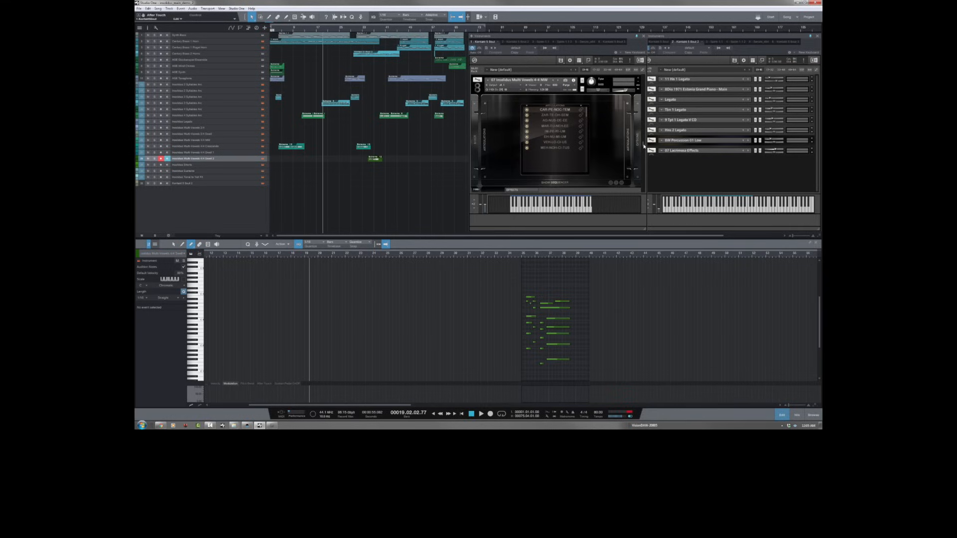
{"action": "scroll", "coordinate": [644, 145], "scroll_direction": "down", "scroll_amount": 5}
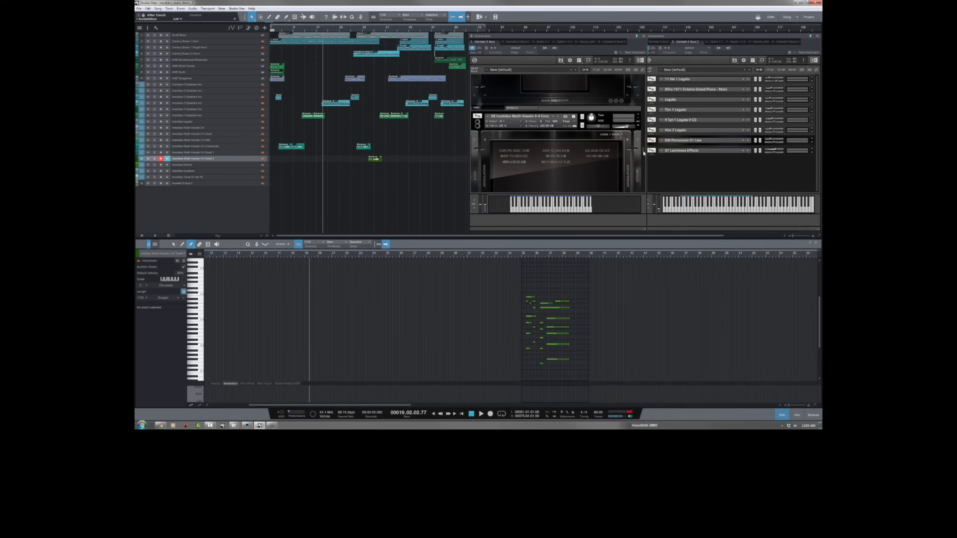
{"action": "scroll", "coordinate": [643, 156], "scroll_direction": "down", "scroll_amount": 3}
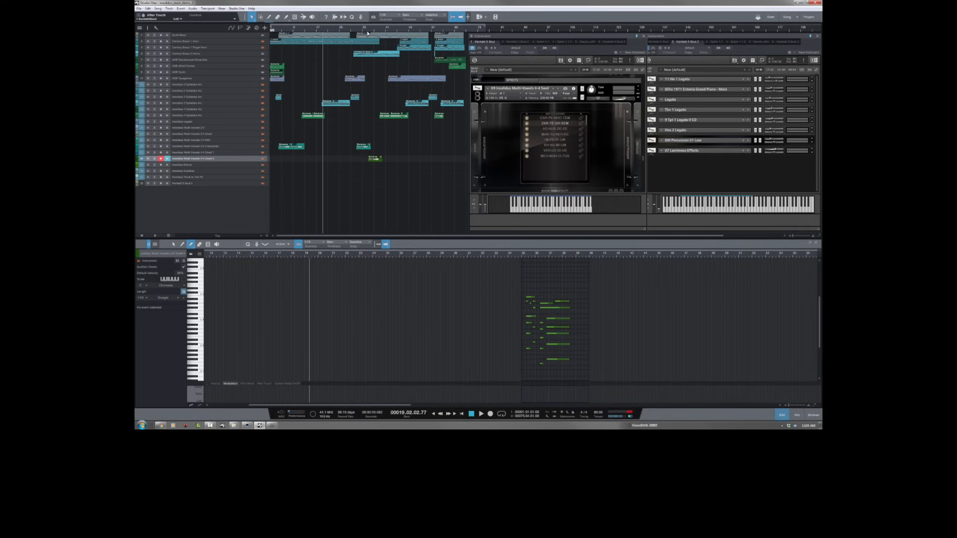
Step: Show the 10 Multi-Vowels 4-4 Swells patch and play the song from bar 35
{"action": "left_click", "coordinate": [367, 32]}
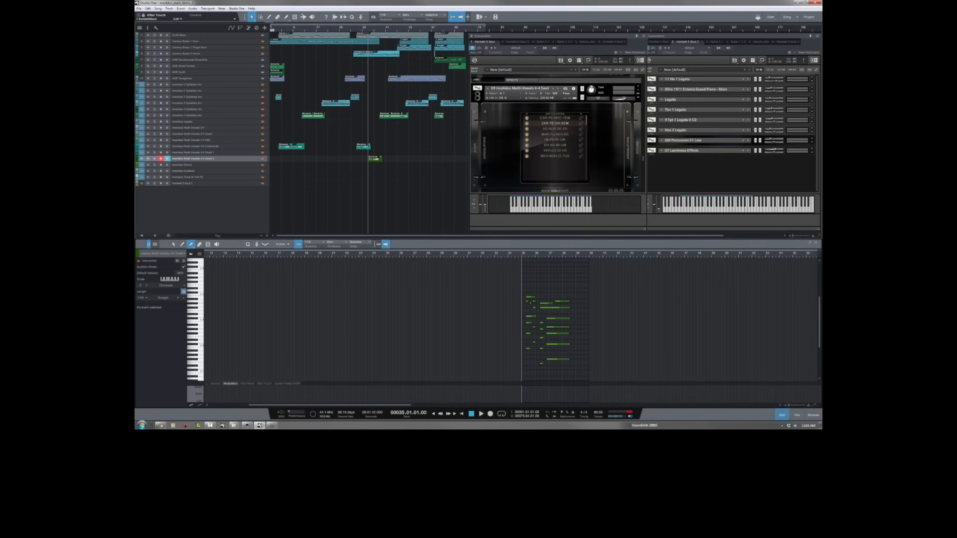
{"action": "scroll", "coordinate": [643, 158], "scroll_direction": "down", "scroll_amount": 3}
{"action": "key", "text": "space"}
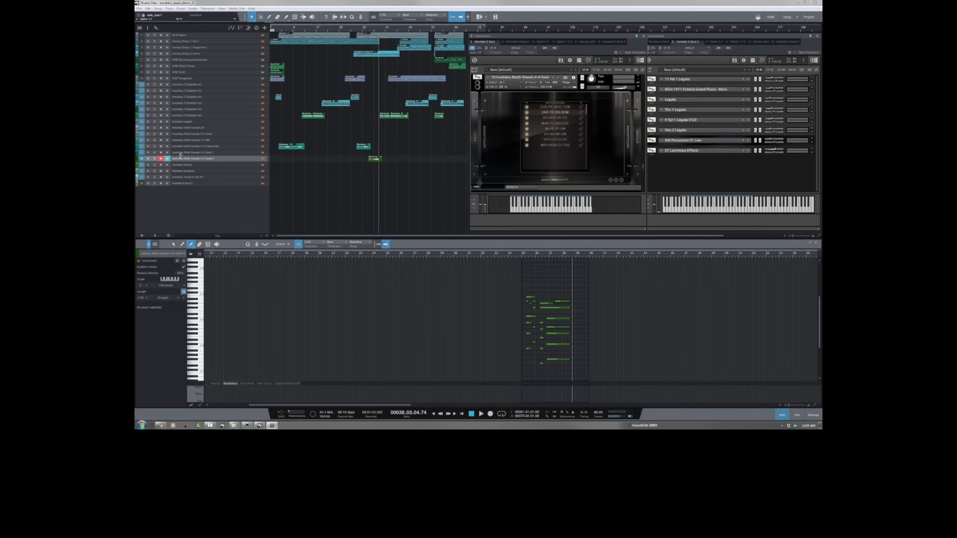
Step: Solo the second Multi-Vowels 4-4 Swells track, open its event in the note editor and play it back
{"action": "left_click", "coordinate": [154, 159]}
{"action": "double_click", "coordinate": [375, 159]}
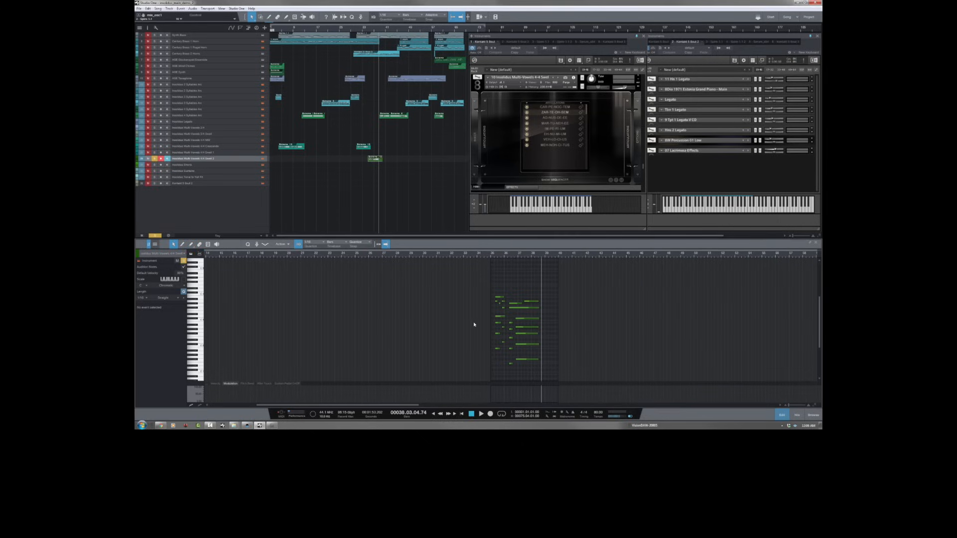
{"action": "left_click", "coordinate": [472, 414]}
{"action": "key", "text": "space"}
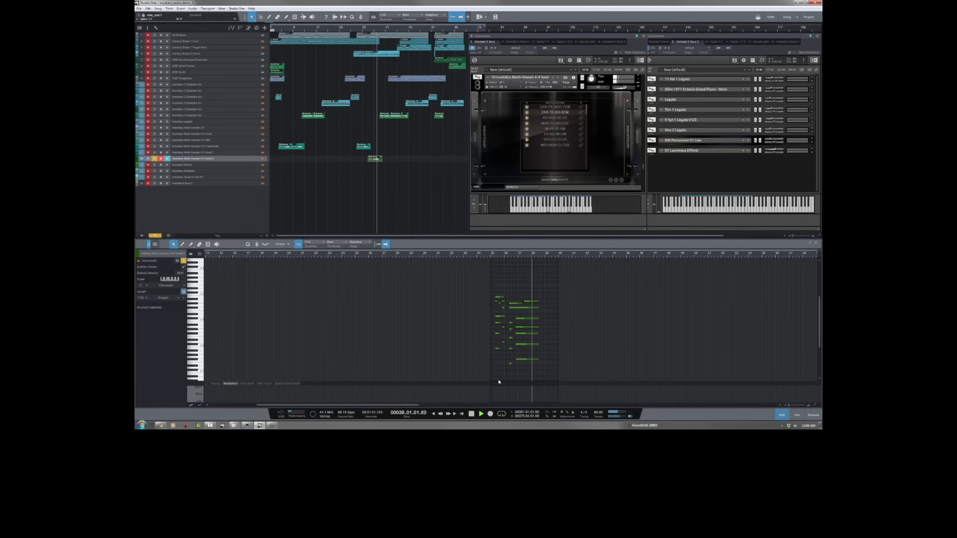
{"action": "key", "text": "space"}
Step: Move the playback position to just before the Swells notes at the end of bar 34 and play the phrase again
{"action": "left_click", "coordinate": [489, 258]}
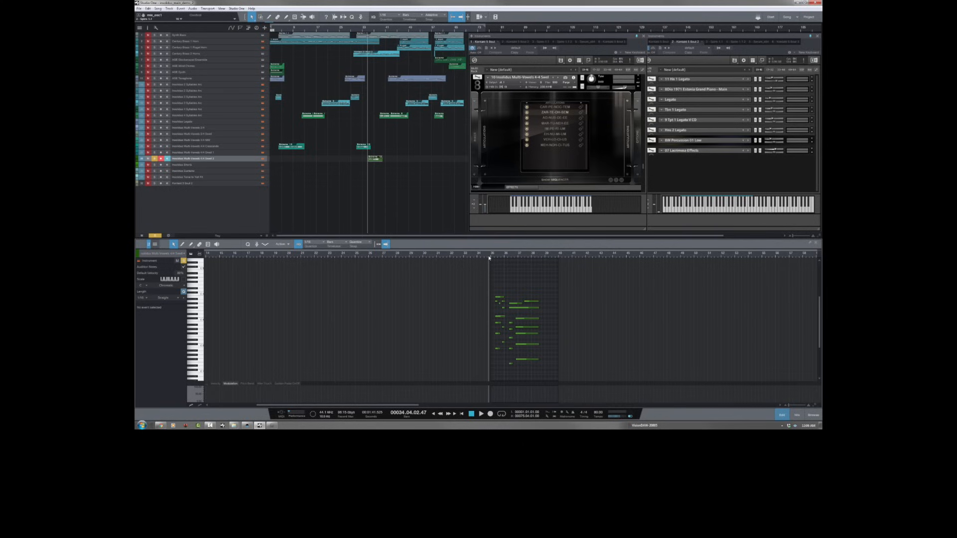
{"action": "left_click", "coordinate": [513, 303]}
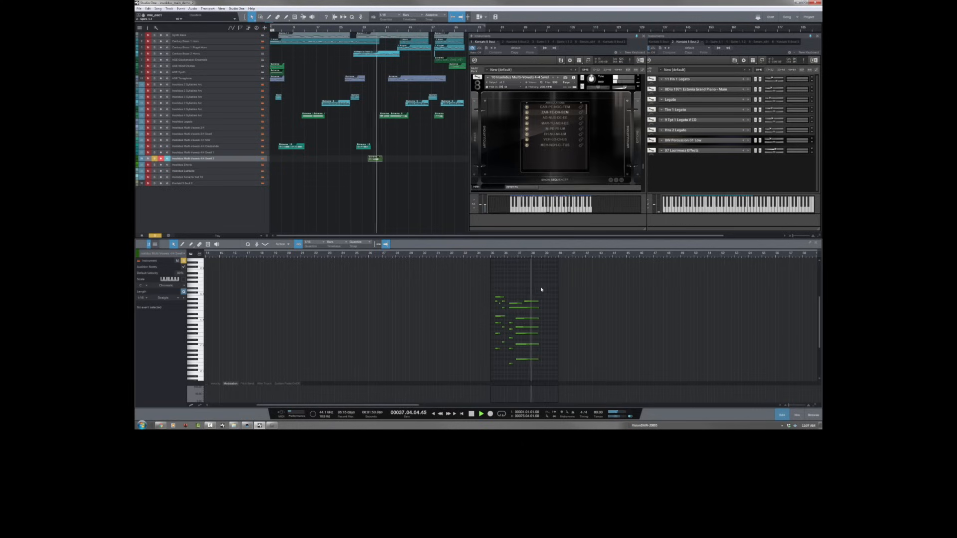
{"action": "key", "text": "space"}
{"action": "key", "text": "space"}
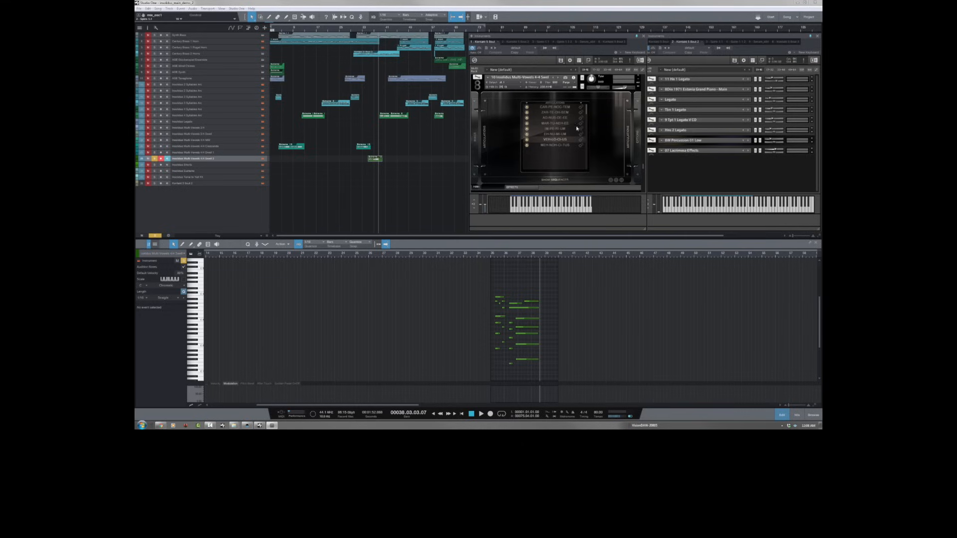
Step: Look over the 10 Multi-Vowels 4-4 Swells patch and select the first two Century Brass tracks
{"action": "scroll", "coordinate": [641, 167], "scroll_direction": "down", "scroll_amount": 3}
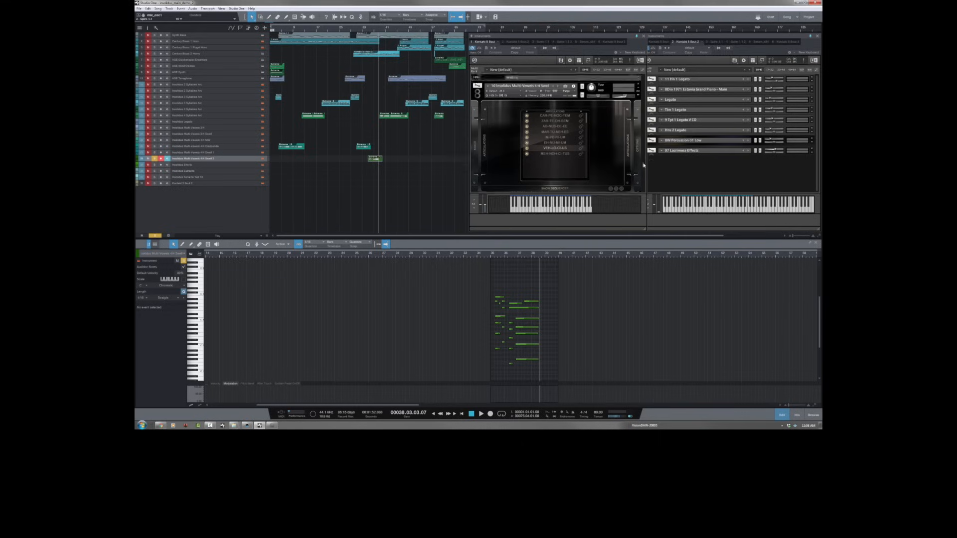
{"action": "scroll", "coordinate": [644, 169], "scroll_direction": "down", "scroll_amount": 2}
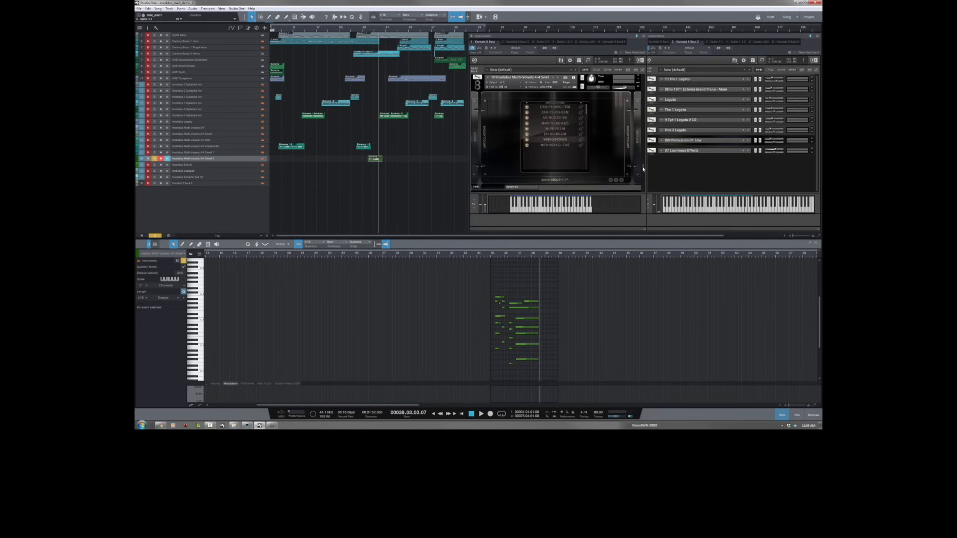
{"action": "left_click", "coordinate": [199, 42]}
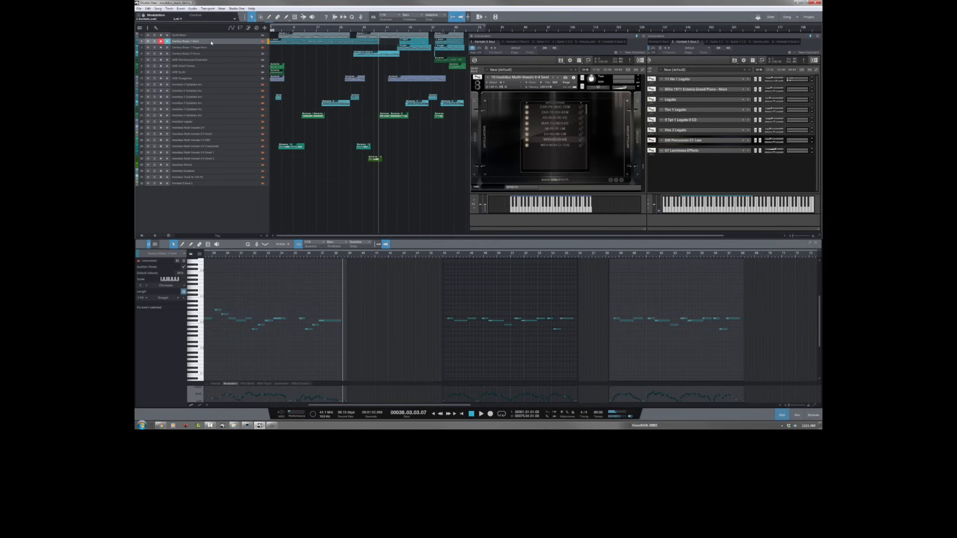
{"action": "left_click", "coordinate": [244, 47]}
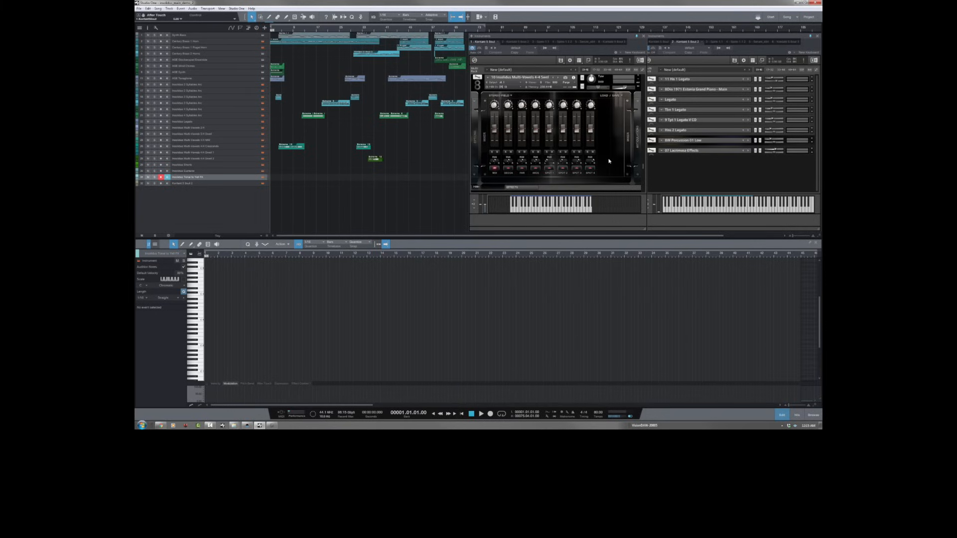
Step: Show the Swells patch's syllable list, its Velocity, Keyswitch and Controller switching options, and its sequencer
{"action": "left_click", "coordinate": [631, 149]}
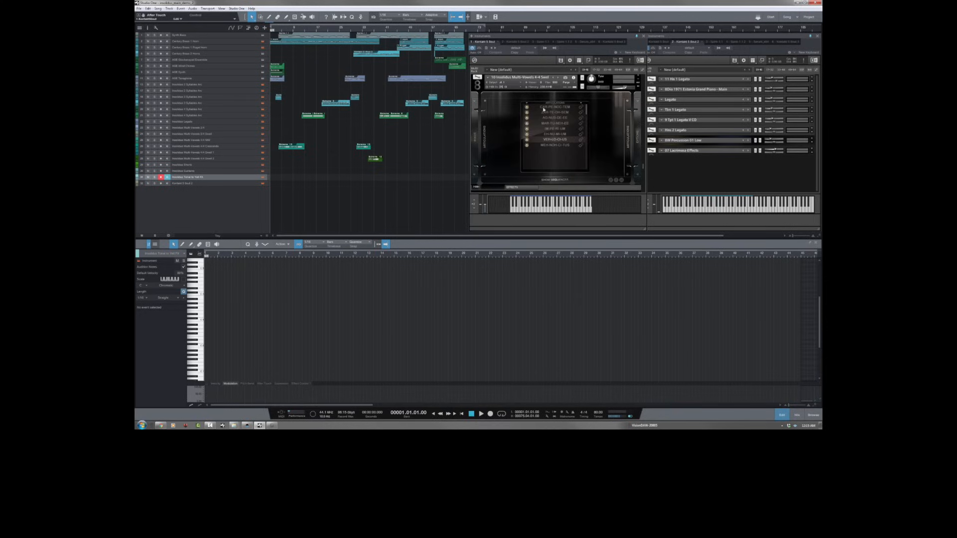
{"action": "left_click", "coordinate": [580, 105]}
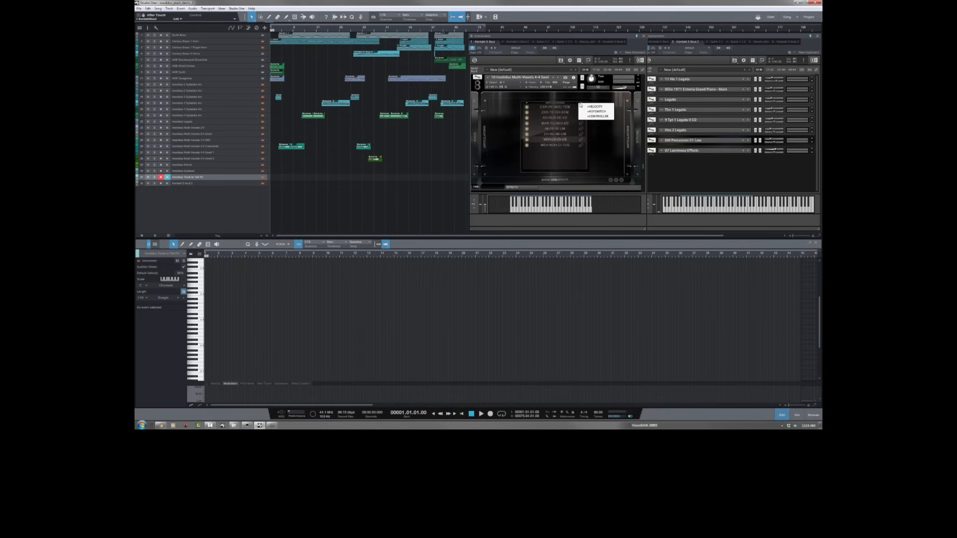
{"action": "left_click", "coordinate": [596, 98]}
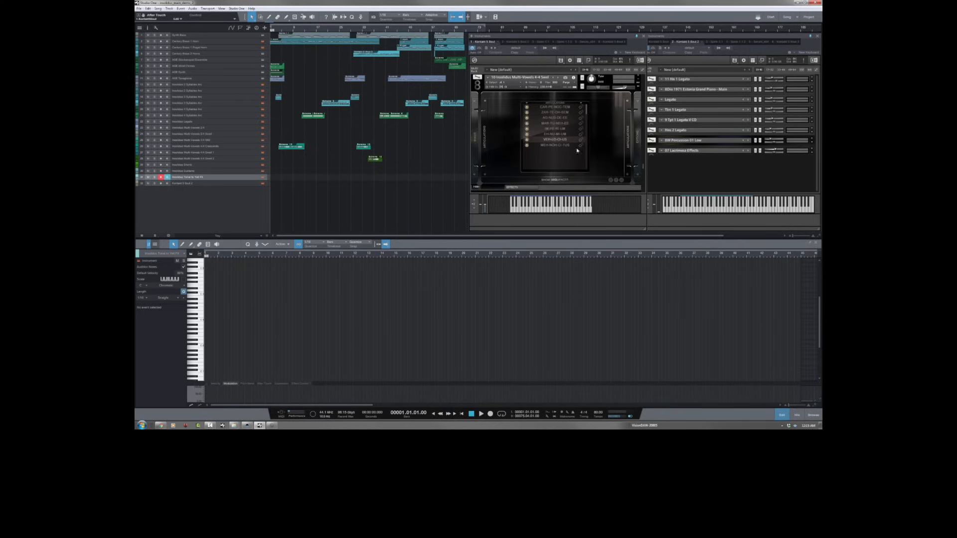
{"action": "left_click", "coordinate": [561, 180]}
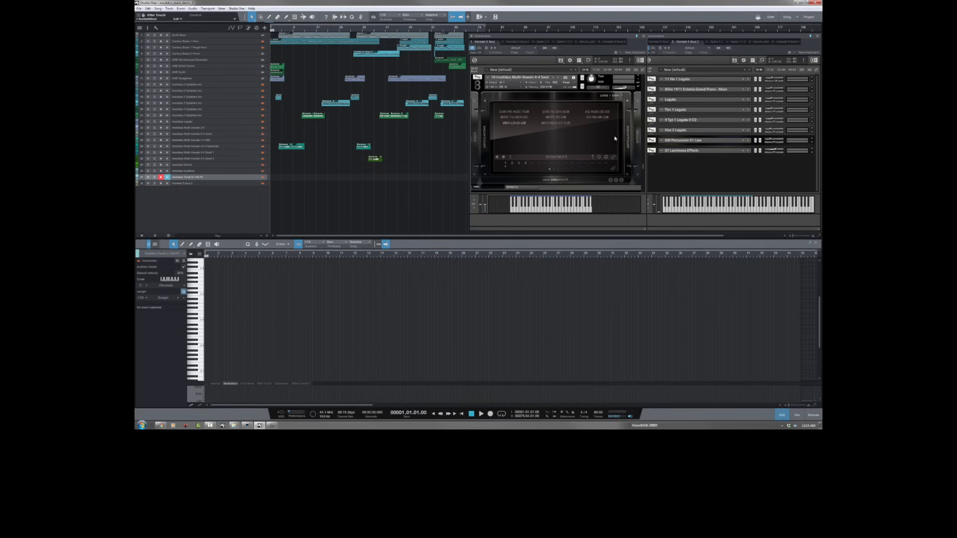
{"action": "left_click", "coordinate": [638, 139]}
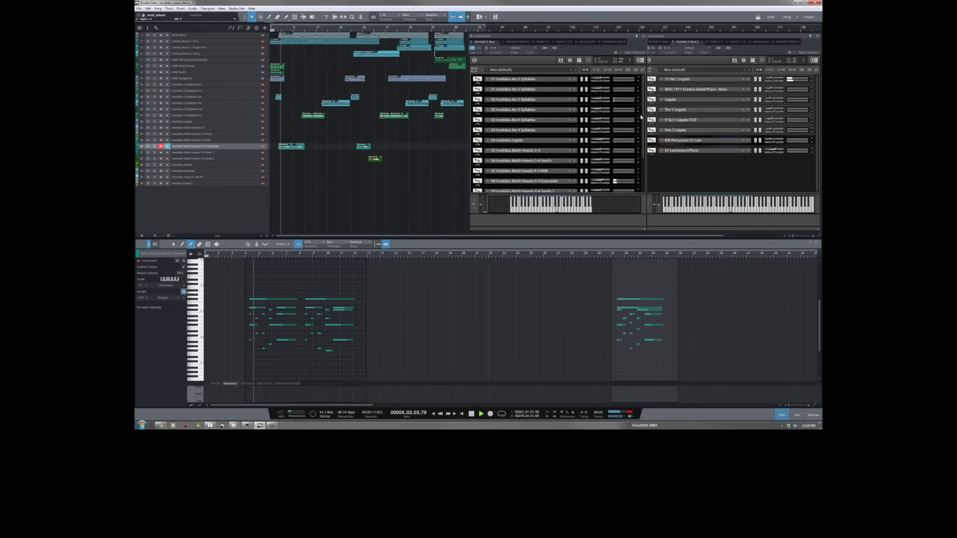
Step: Expand the 08 Insolidus Multi-Vowels 4-4 Crescendo patch and bring its sequencer into view during playback
{"action": "left_click", "coordinate": [638, 184]}
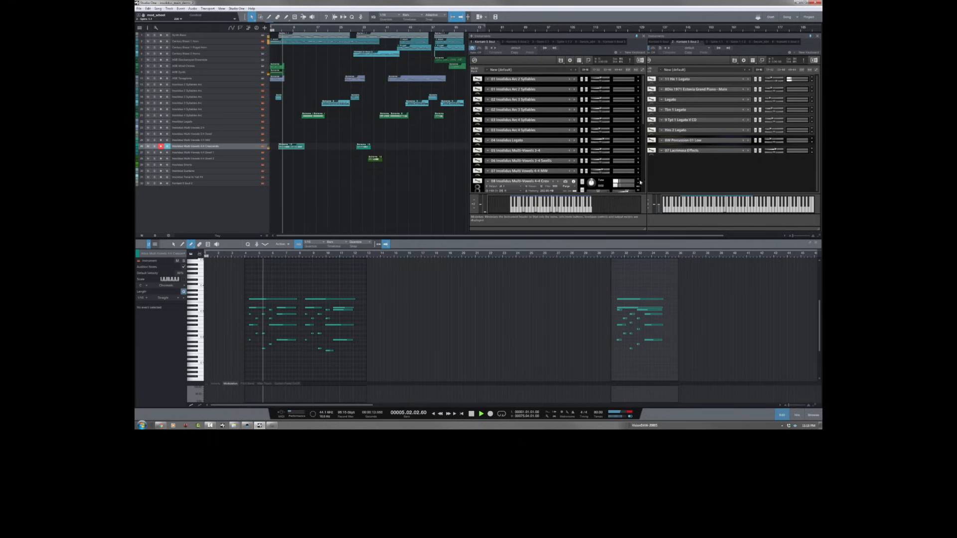
{"action": "left_click_drag", "start_coordinate": [643, 114], "coordinate": [644, 154]}
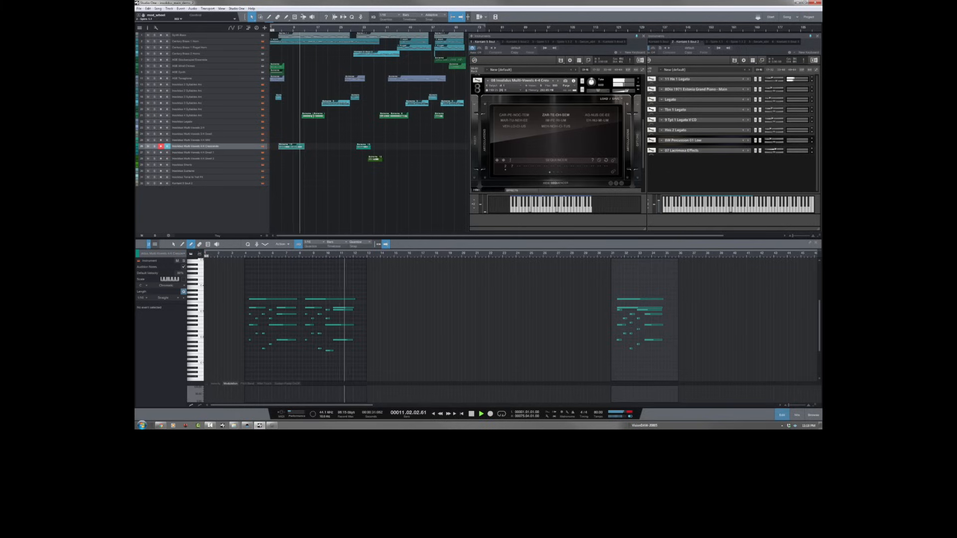
Step: Select the Insolidus 4 Syllables event at bar 12 and expand the 03 Insolidus Arc 4 Syllables patch playing it
{"action": "left_click", "coordinate": [308, 117]}
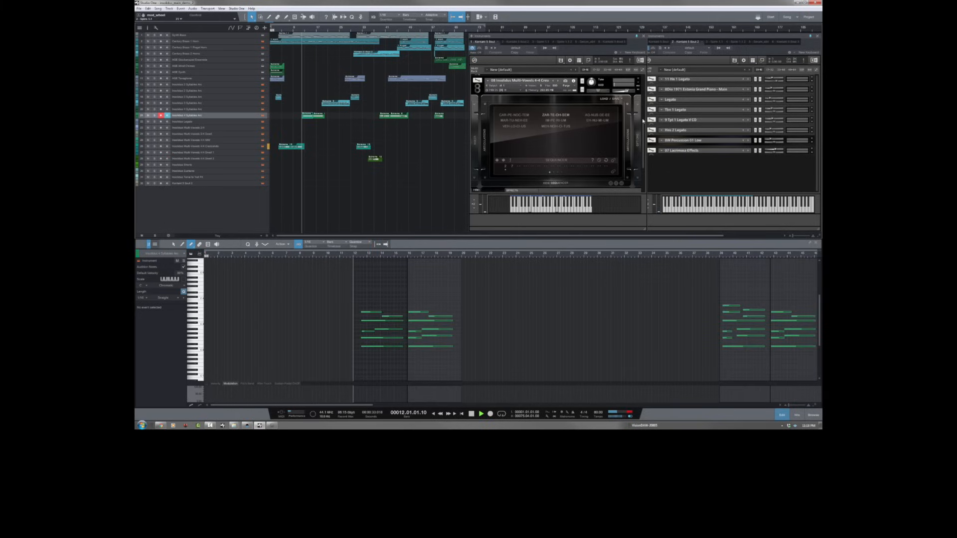
{"action": "left_click_drag", "start_coordinate": [643, 121], "coordinate": [647, 100]}
{"action": "scroll", "coordinate": [640, 115], "scroll_direction": "up", "scroll_amount": 4}
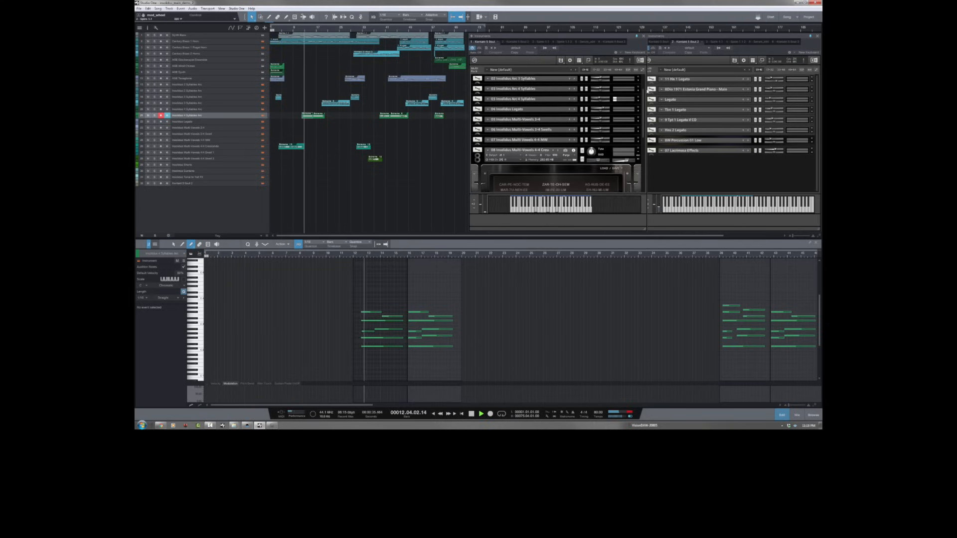
{"action": "left_click", "coordinate": [639, 122]}
{"action": "left_click_drag", "start_coordinate": [644, 115], "coordinate": [643, 121]}
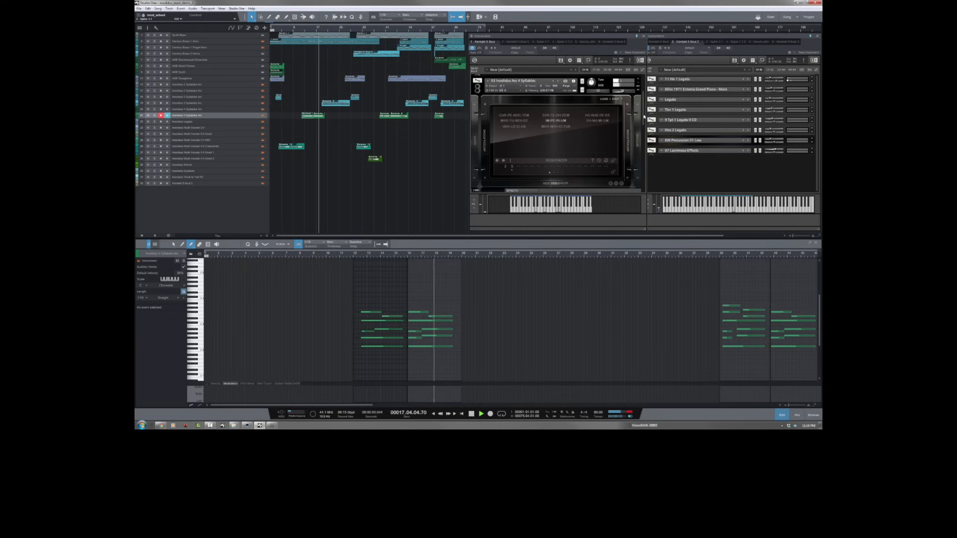
Step: Select the Insolidus 3 Syllables event near bar 19 and expand the 02 Insolidus Arc 3 Syllables patch playing it
{"action": "left_click_drag", "start_coordinate": [644, 116], "coordinate": [643, 99]}
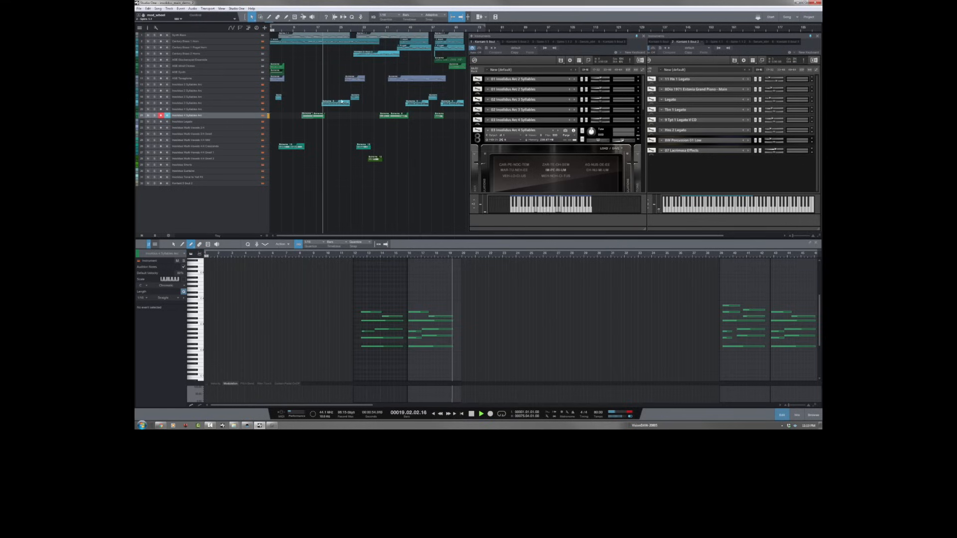
{"action": "left_click", "coordinate": [342, 102]}
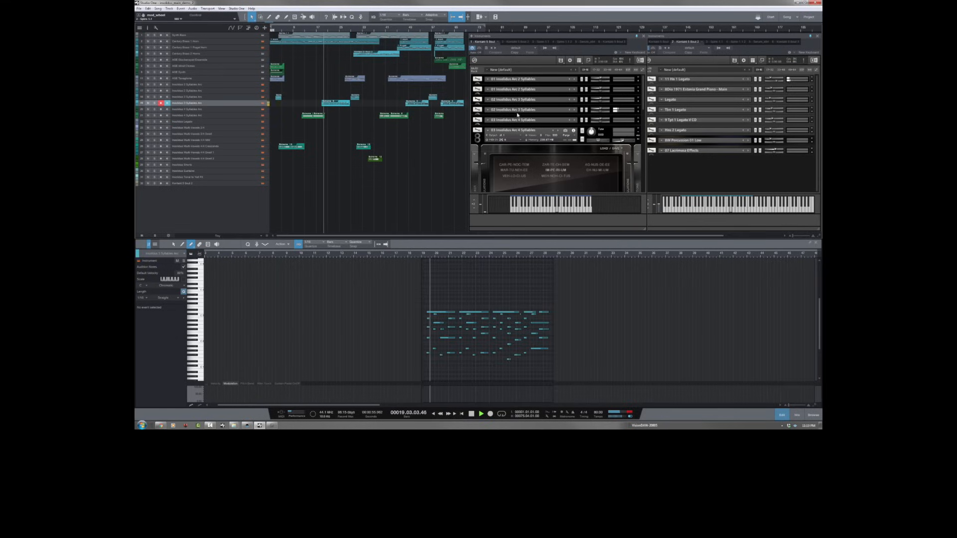
{"action": "left_click", "coordinate": [638, 112]}
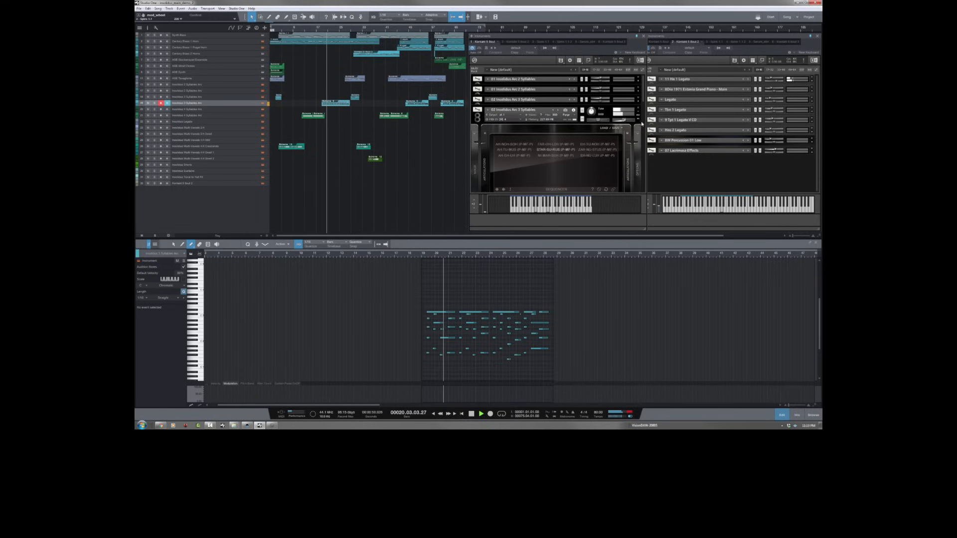
{"action": "scroll", "coordinate": [642, 112], "scroll_direction": "down", "scroll_amount": 2}
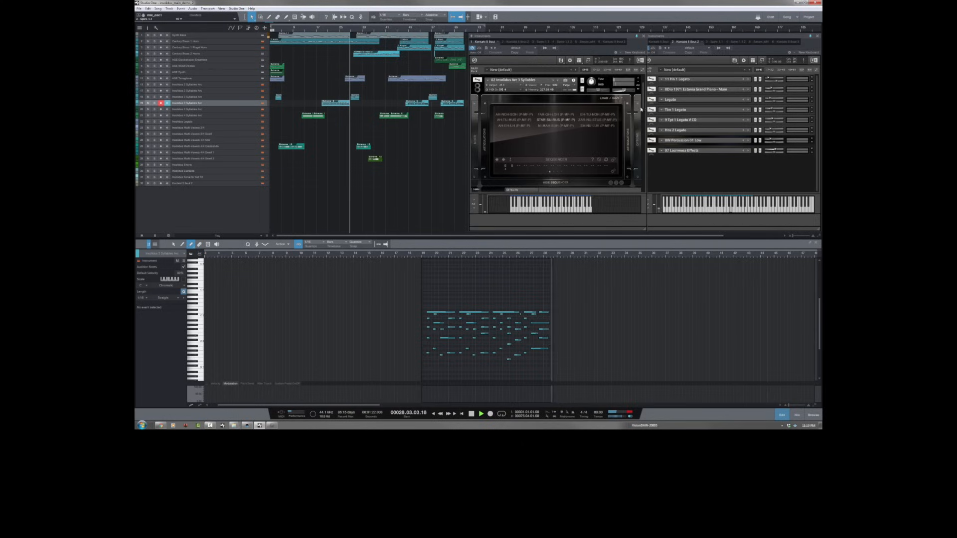
Step: Show the syllables and sequencer of the other 02 Insolidus Arc 3 Syllables patch as it starts playing
{"action": "scroll", "coordinate": [641, 101], "scroll_direction": "up", "scroll_amount": 3}
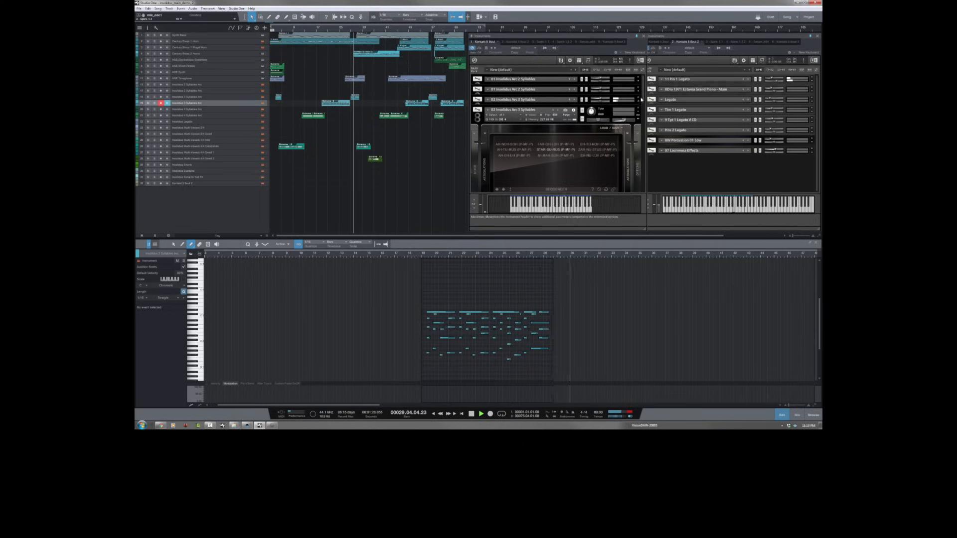
{"action": "scroll", "coordinate": [640, 100], "scroll_direction": "down", "scroll_amount": 3}
{"action": "scroll", "coordinate": [643, 99], "scroll_direction": "down", "scroll_amount": 1}
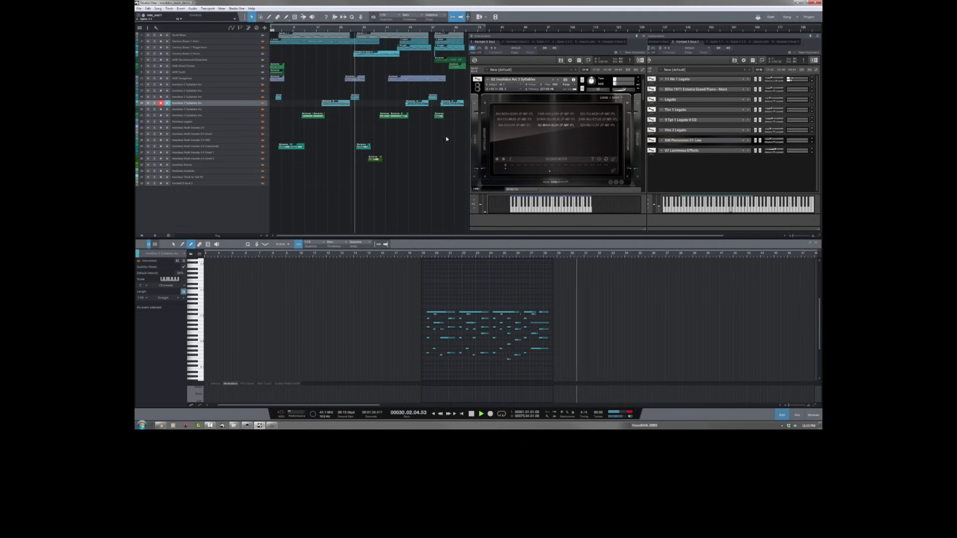
Step: Select the Multi-Vowels 4-4 Crescendo track and bring its 08 Crescendo patch into view
{"action": "left_click", "coordinate": [379, 144]}
{"action": "left_click_drag", "start_coordinate": [644, 89], "coordinate": [642, 168]}
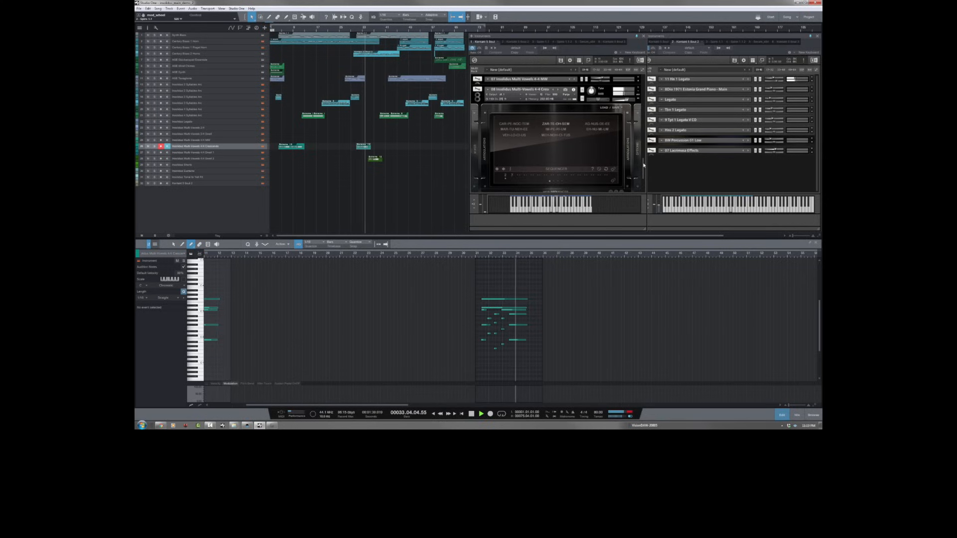
Step: Expand the 10 Insolidus Multi-Vowels 4-4 Swells 2 patch and bring its vowel list fully into view
{"action": "left_click_drag", "start_coordinate": [643, 165], "coordinate": [641, 186]}
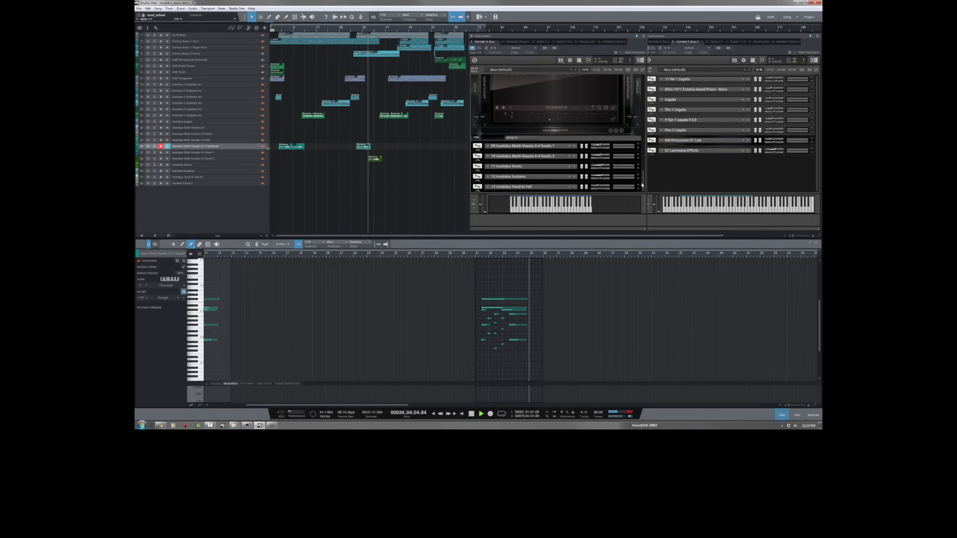
{"action": "left_click", "coordinate": [638, 158]}
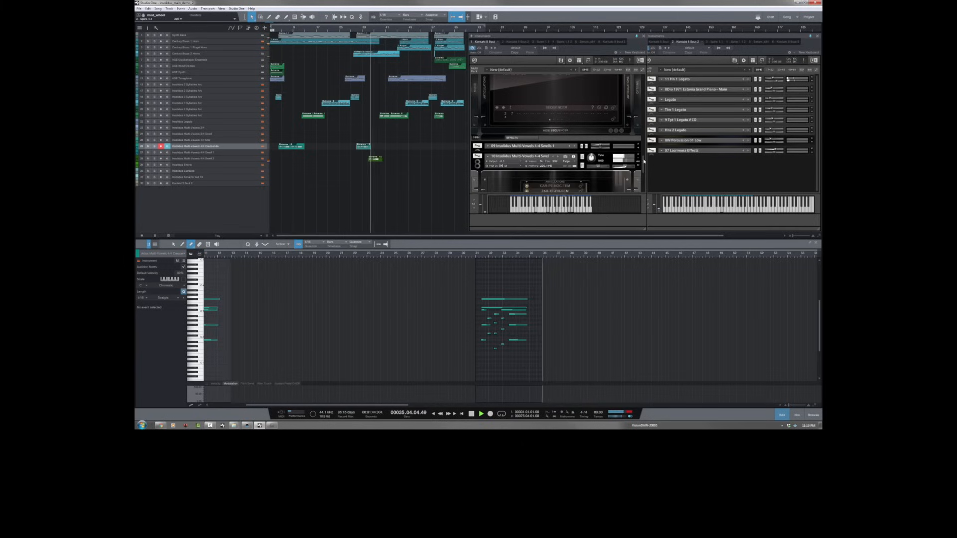
{"action": "left_click_drag", "start_coordinate": [643, 161], "coordinate": [643, 174]}
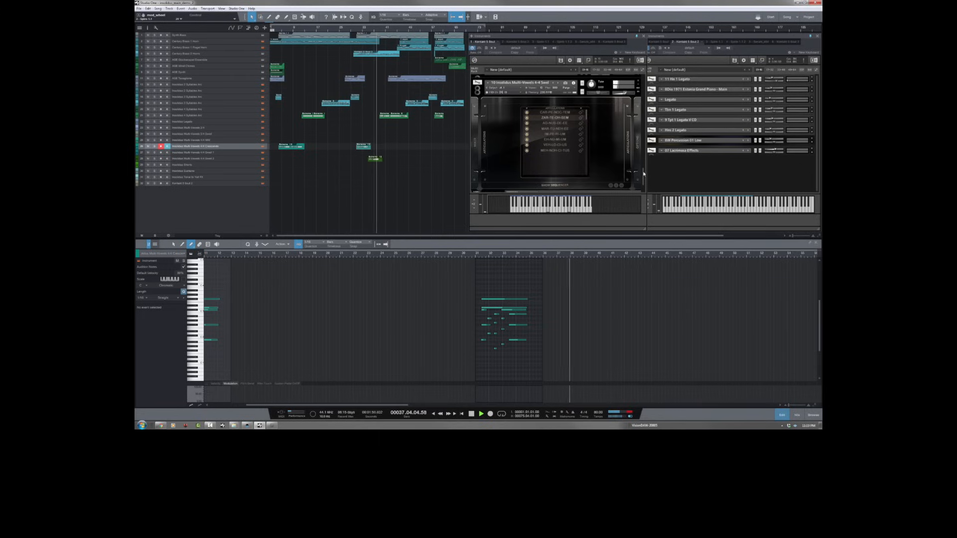
Step: Return to the 03 Insolidus Arc 4 Syllables patch and follow playback to the 02 Insolidus Arc 3 Syllables patch
{"action": "left_click_drag", "start_coordinate": [644, 174], "coordinate": [641, 132]}
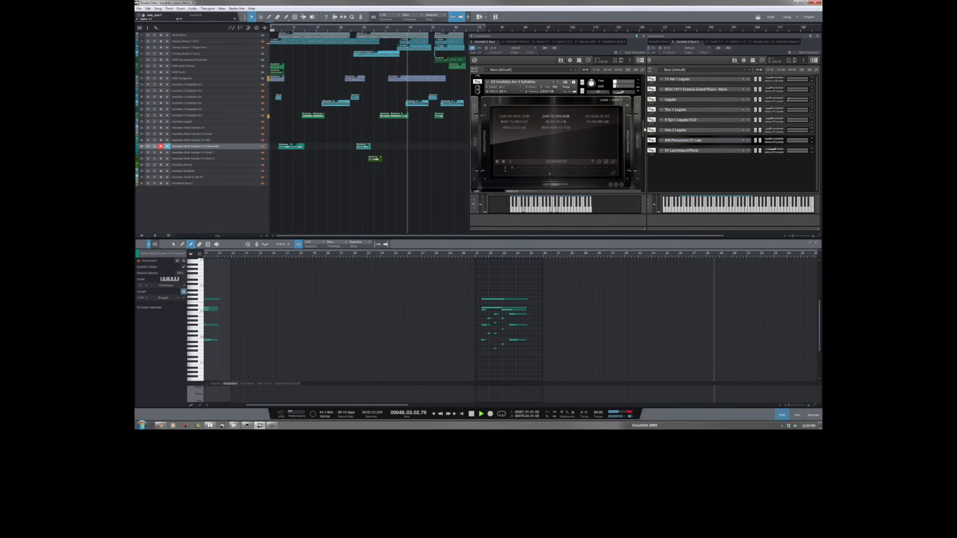
{"action": "scroll", "coordinate": [644, 124], "scroll_direction": "down", "scroll_amount": 2}
{"action": "scroll", "coordinate": [644, 113], "scroll_direction": "up", "scroll_amount": 2}
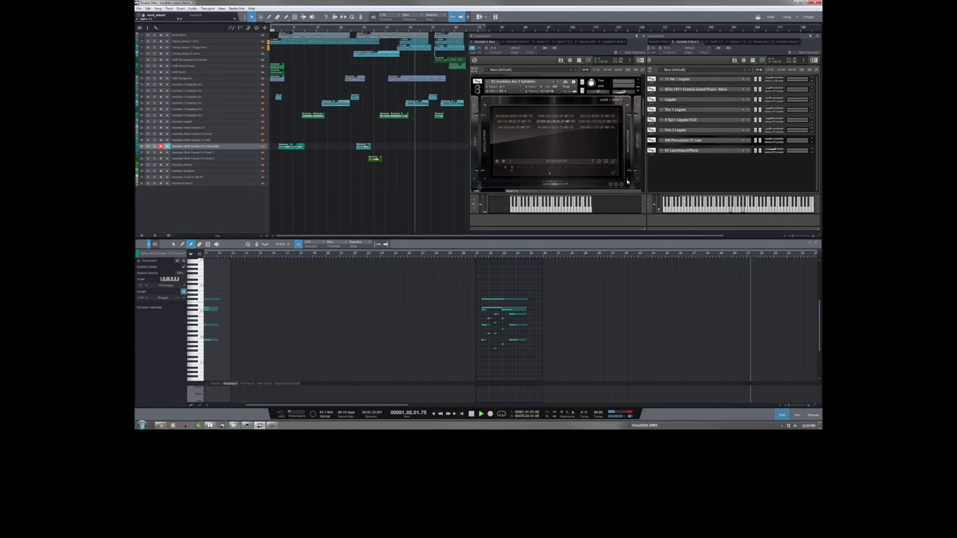
Step: Select the Insolidus 3 Syllables event near bar 48 and view the 4 Syllables and 3 Syllables patches as they play
{"action": "left_click", "coordinate": [425, 104]}
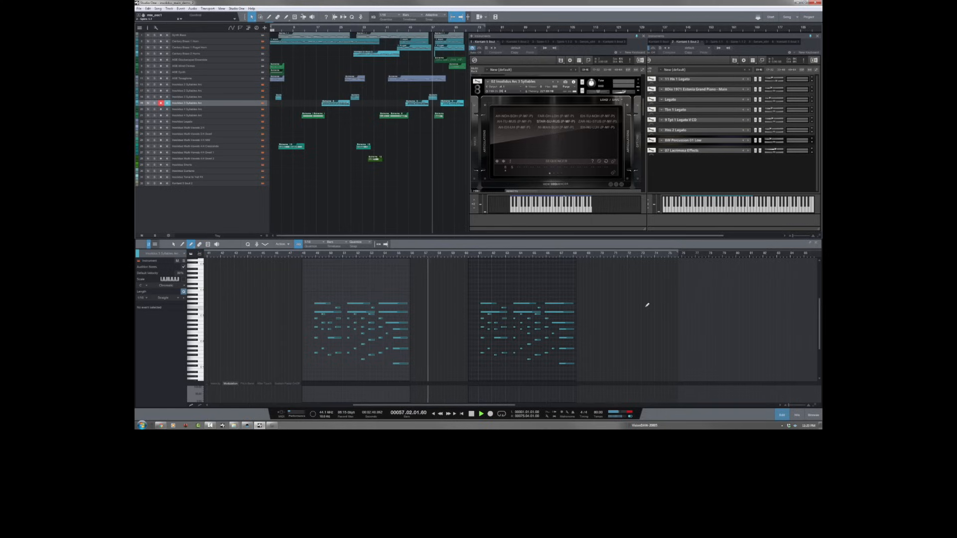
{"action": "left_click_drag", "start_coordinate": [644, 112], "coordinate": [645, 134]}
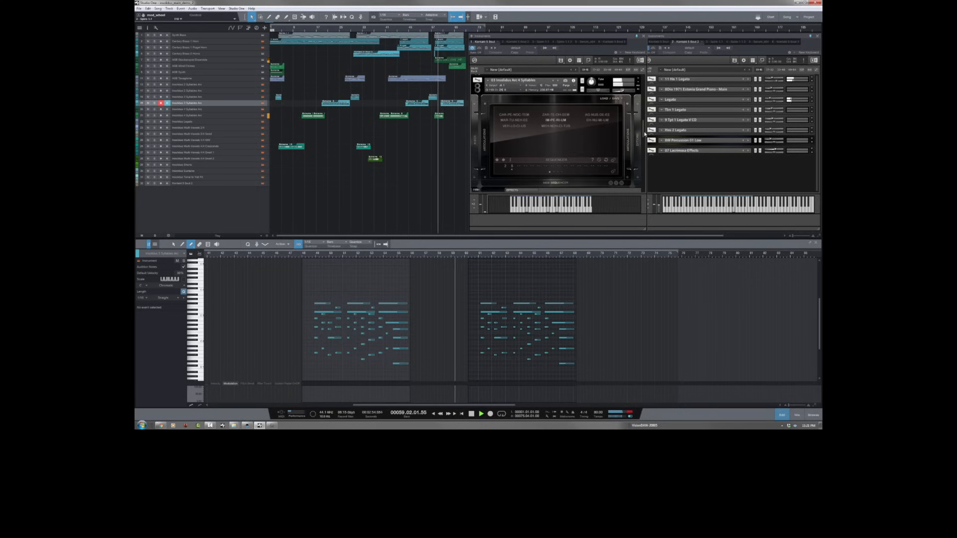
{"action": "left_click_drag", "start_coordinate": [645, 133], "coordinate": [643, 114]}
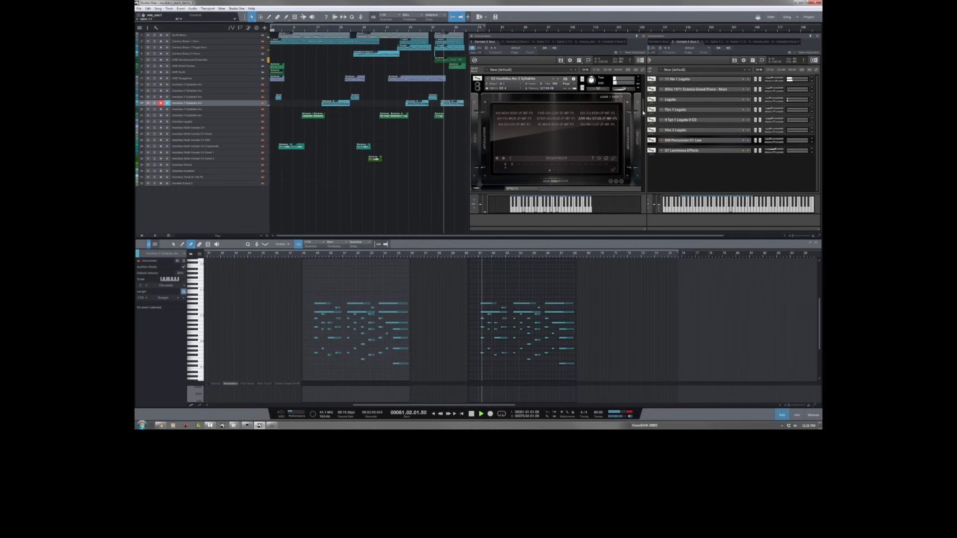